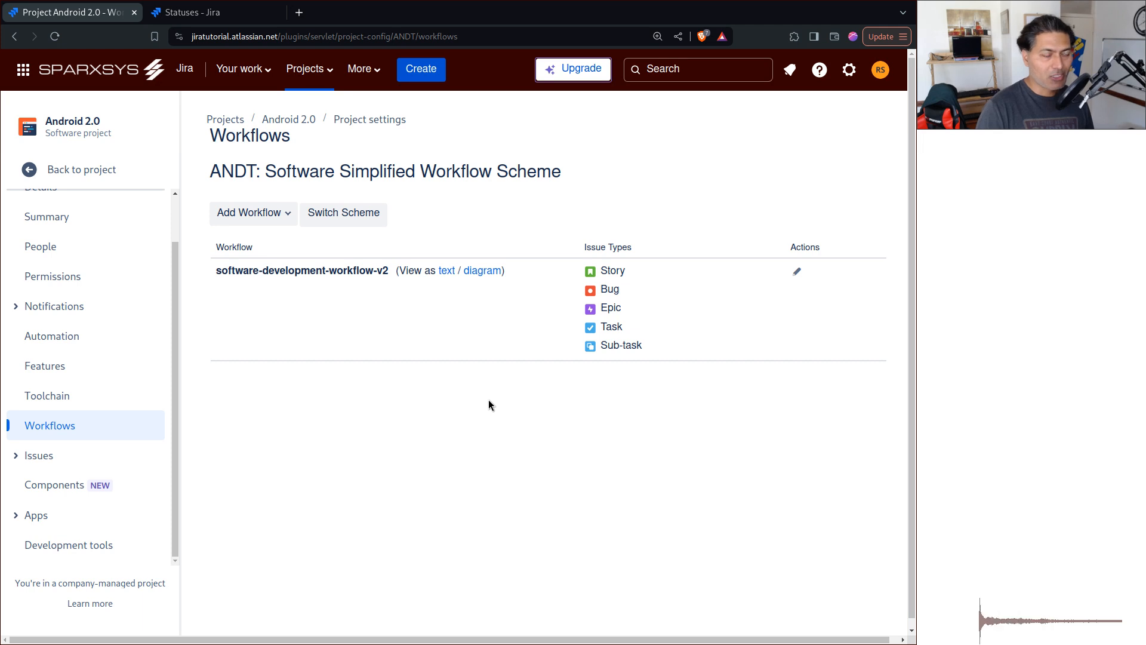
Examine the global statuses list with its categories and associated workflows, and reload the page to refresh it
key("ctrl+Tab")
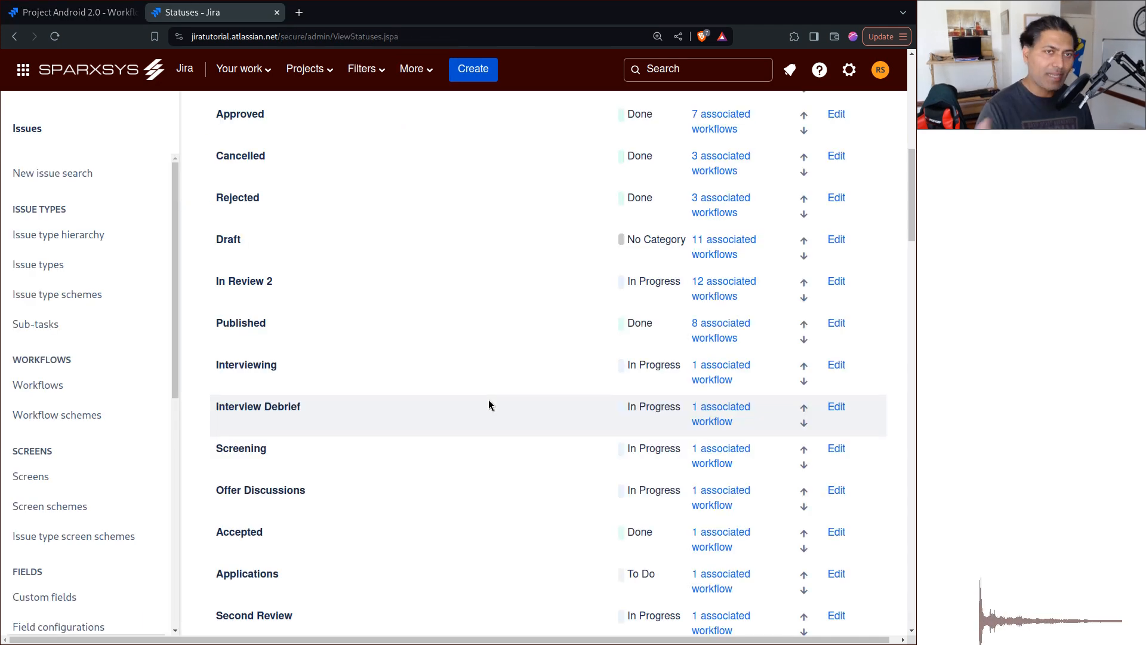
scroll(488, 399, "up", 10)
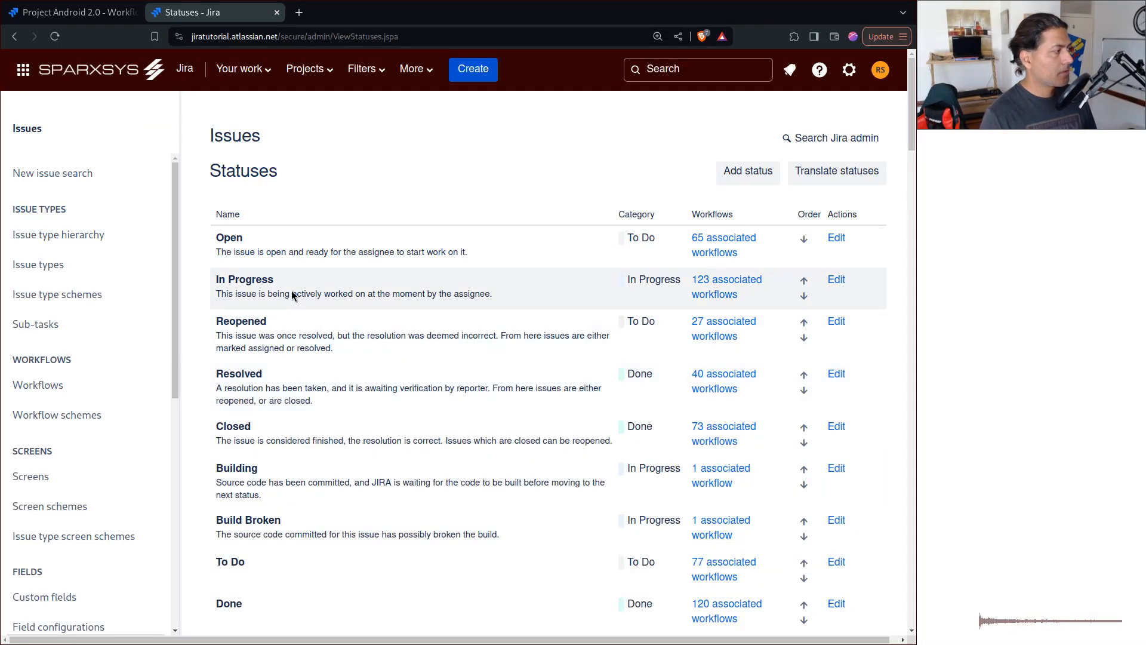
scroll(292, 290, "down", 3)
scroll(295, 285, "down", 3)
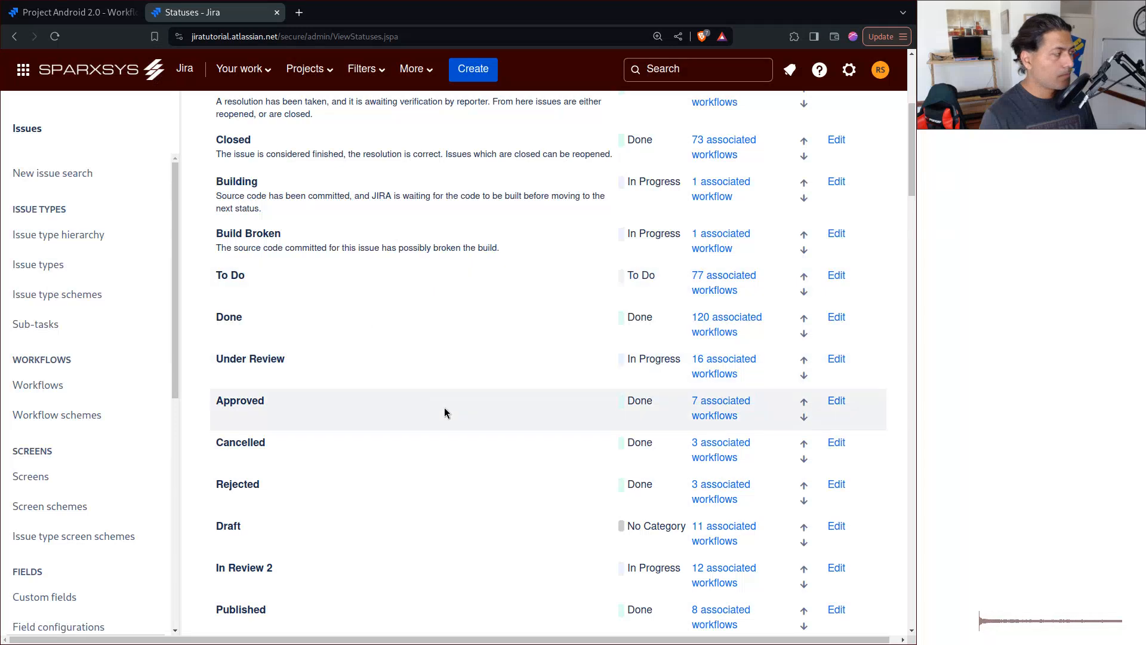
scroll(376, 472, "down", 2)
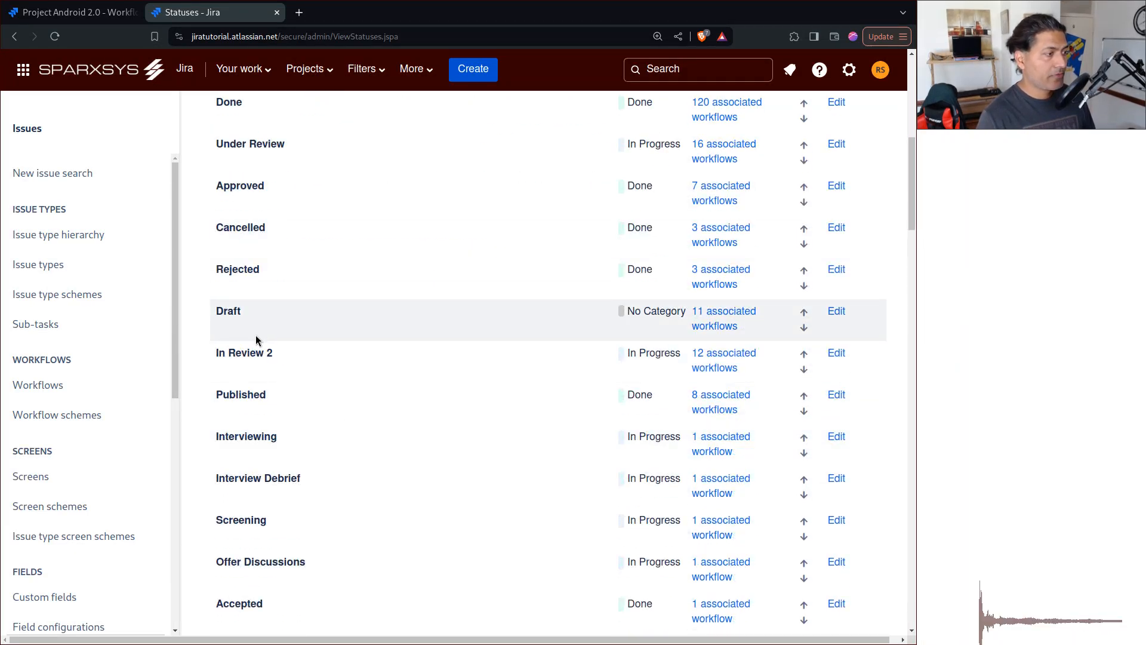
left_click(56, 40)
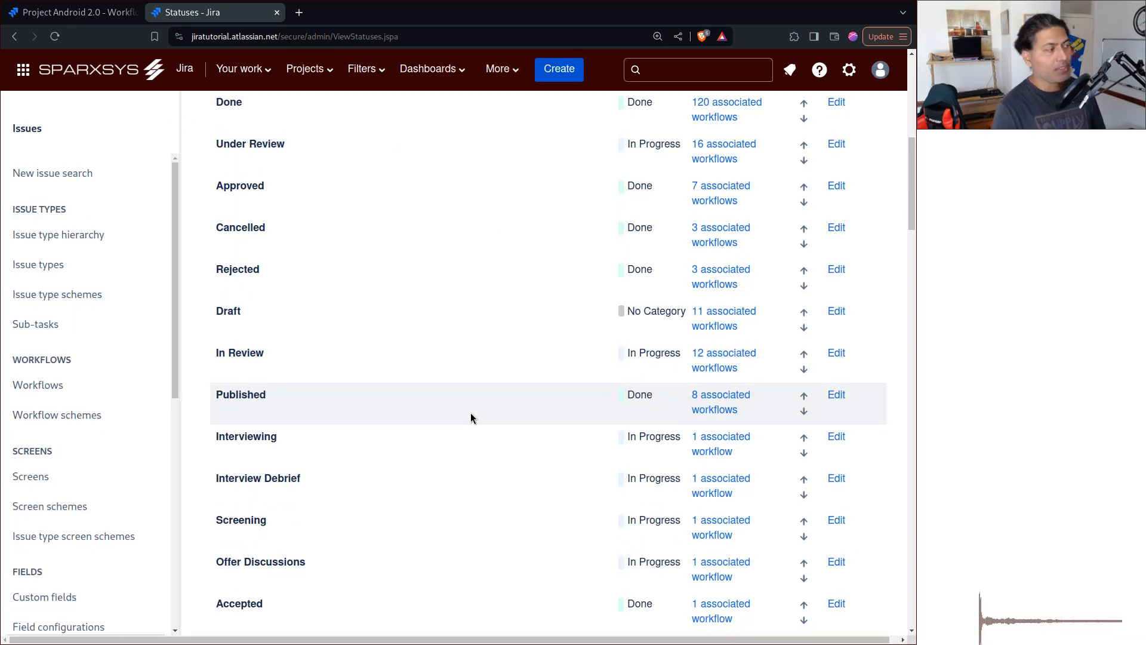
scroll(316, 403, "up", 3)
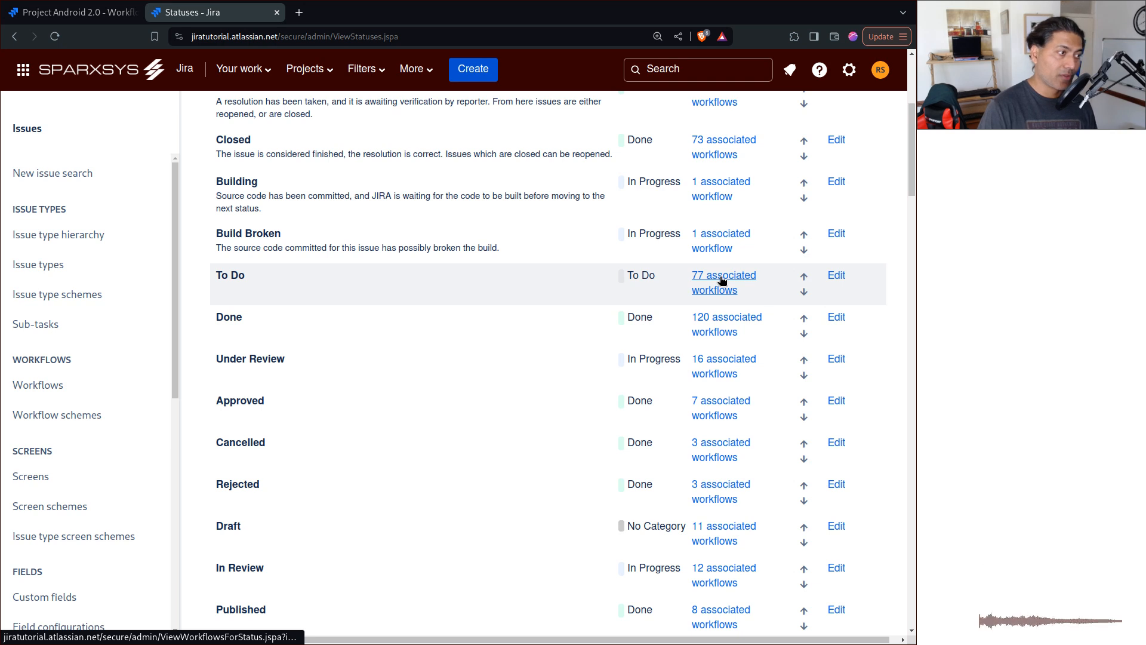
Rename the global status To Do as To Do 2 and save the update
triple_click(239, 277)
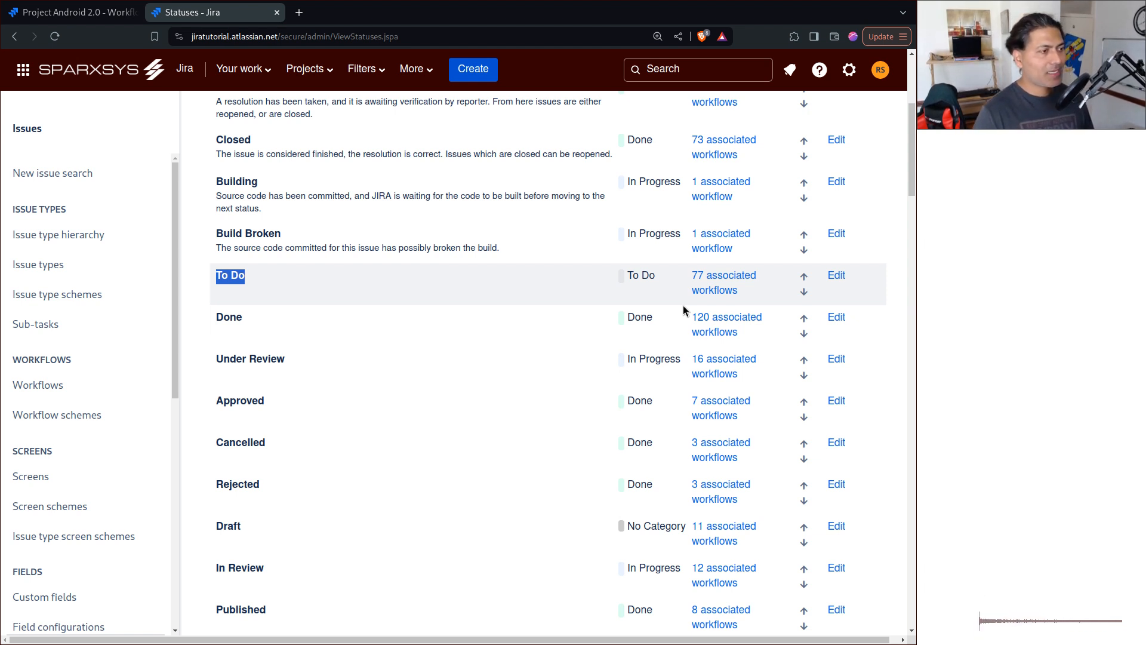
left_click(838, 277)
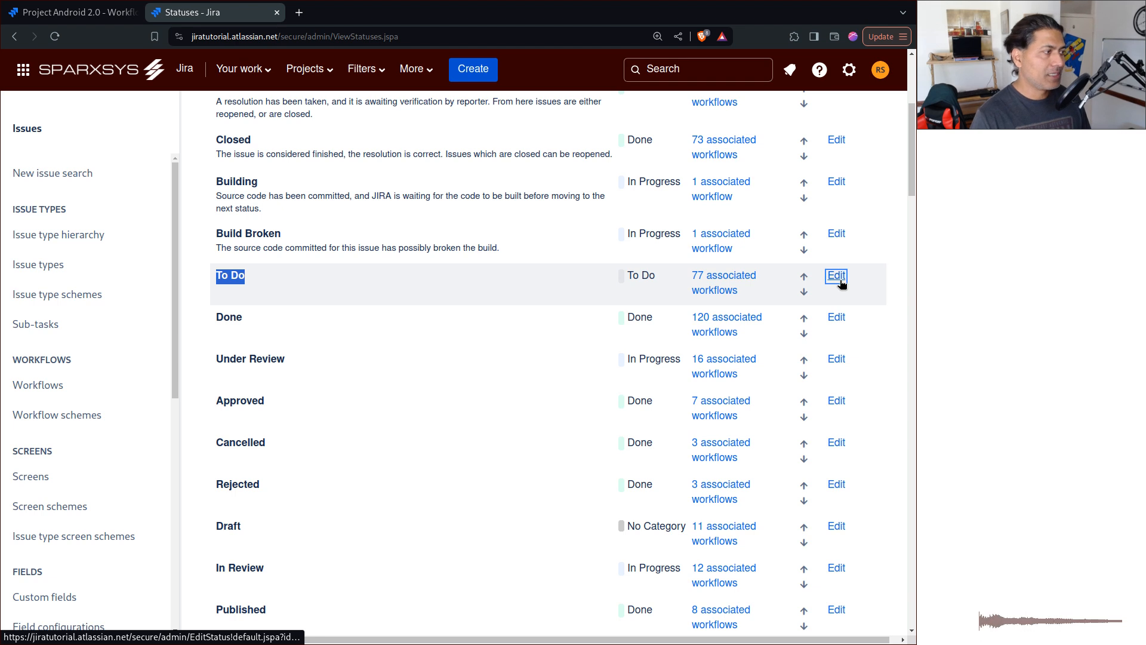
left_click(360, 212)
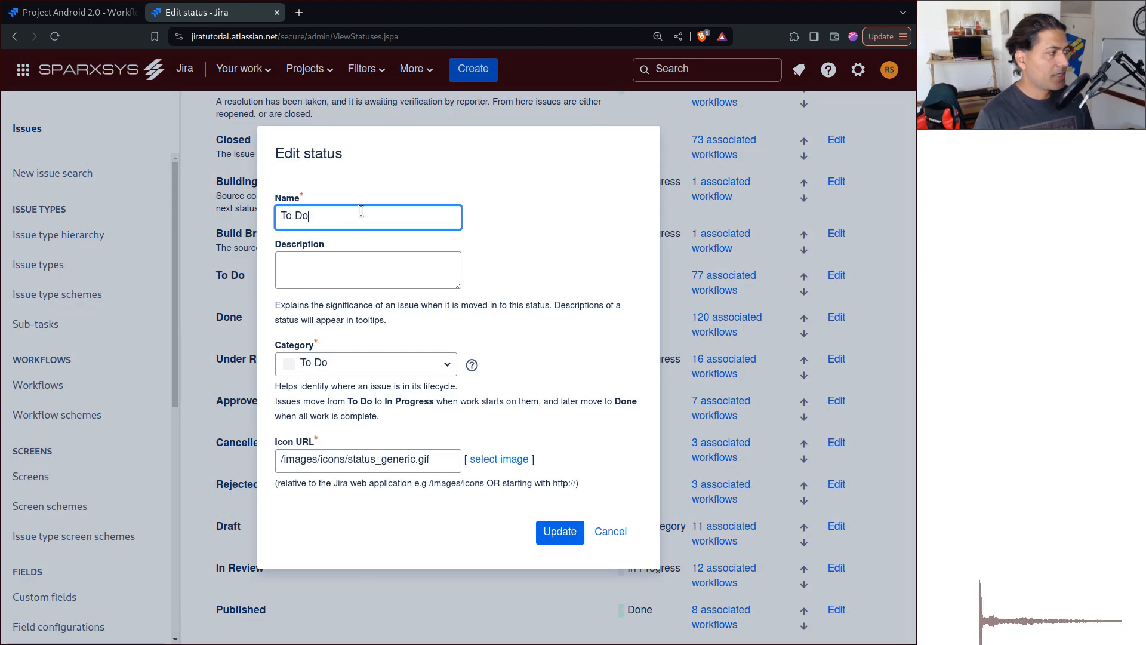
type("2")
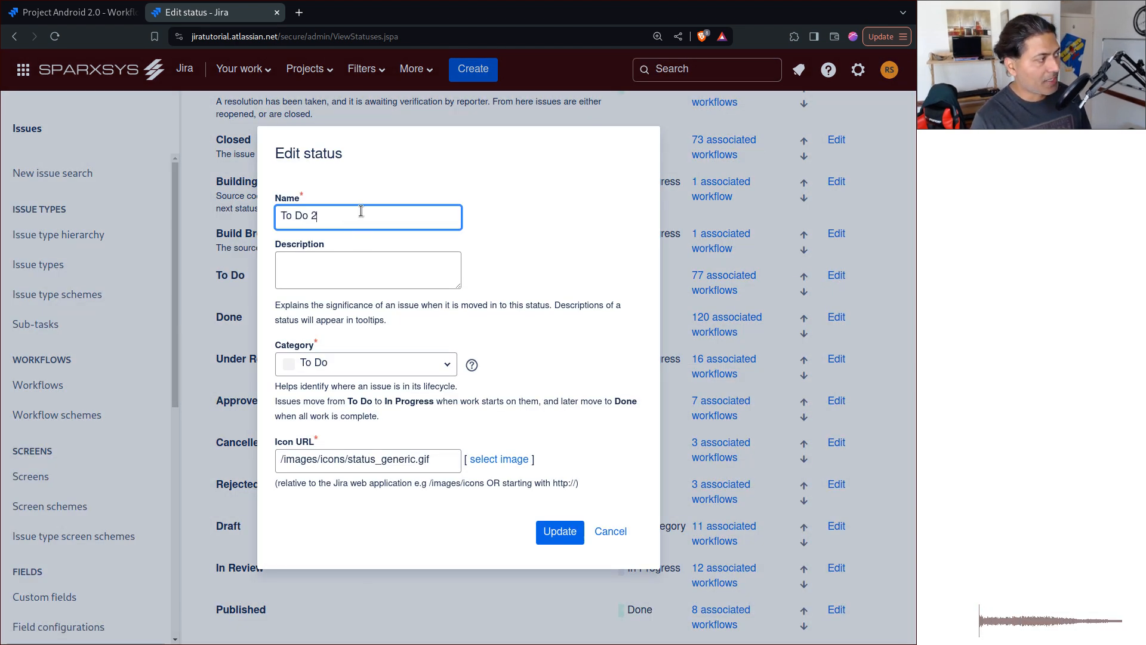
left_click(558, 530)
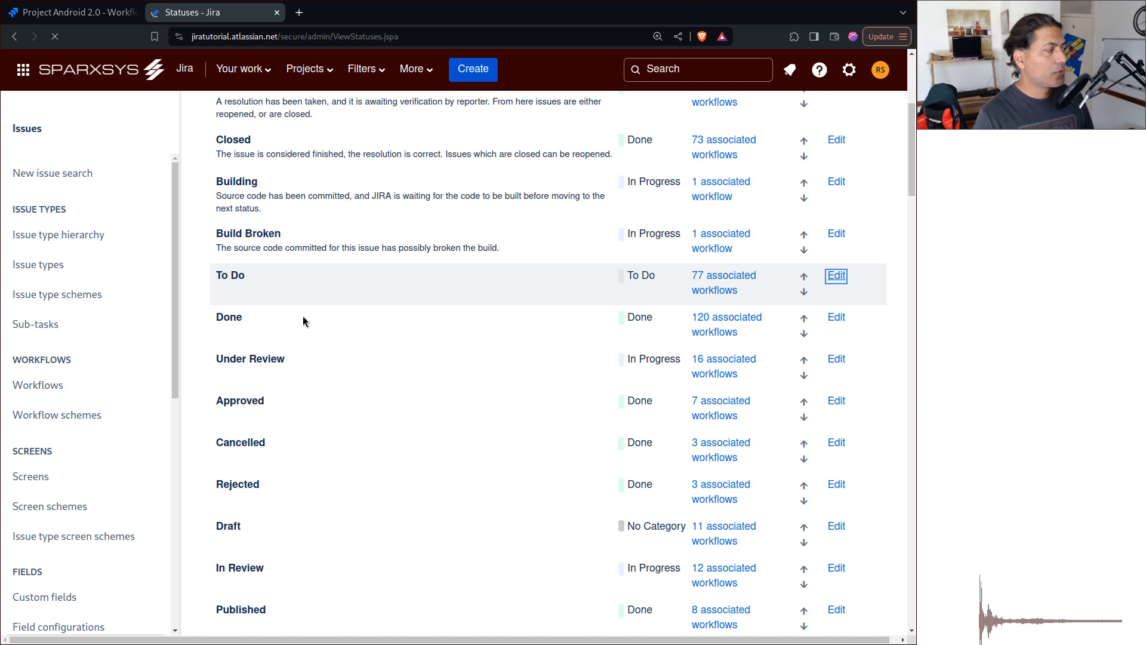
scroll(335, 469, "down", 4)
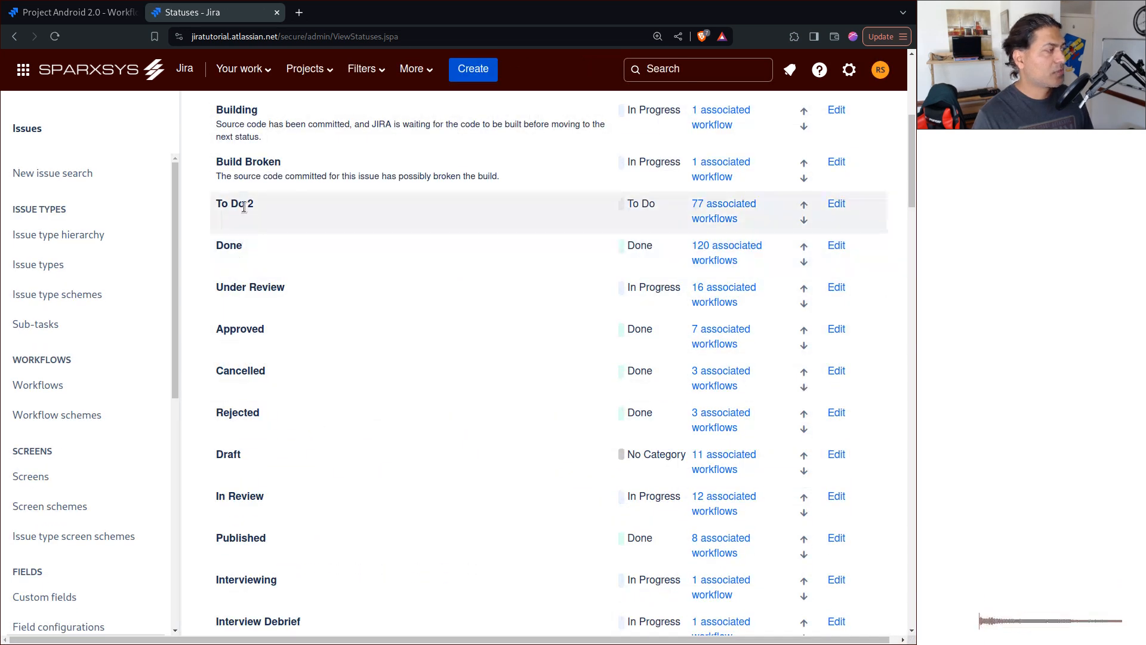
Copy the To Do 2 status name and open the view of all issues in a new browser tab
triple_click(245, 208)
right_click(245, 209)
left_click(263, 218)
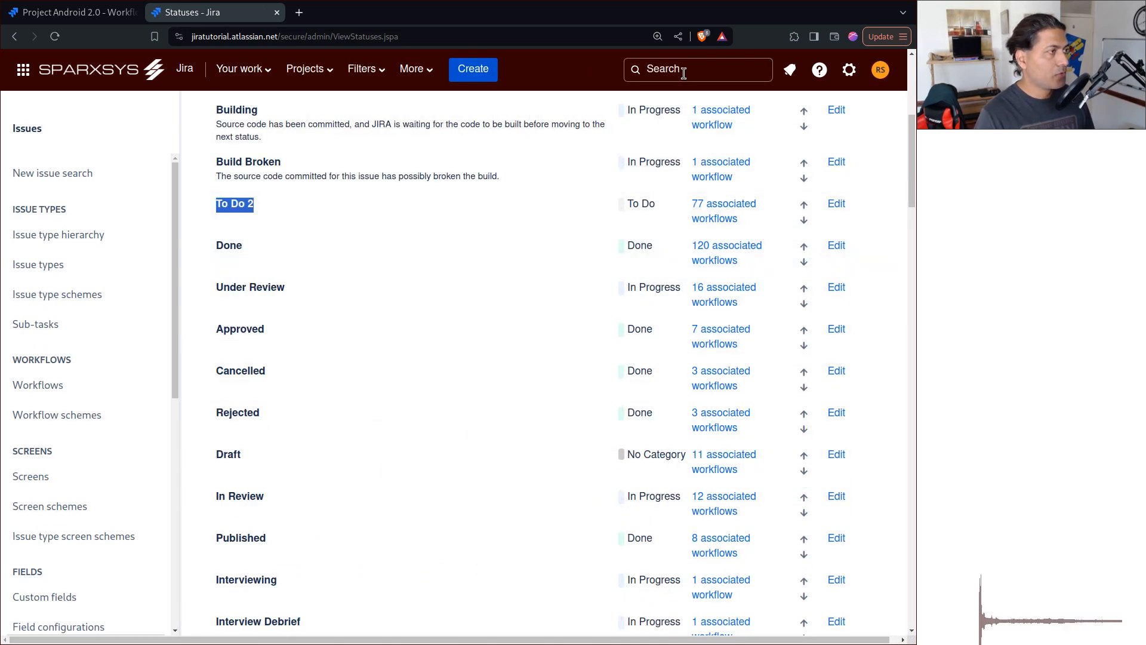
left_click(684, 68)
middle_click(251, 604)
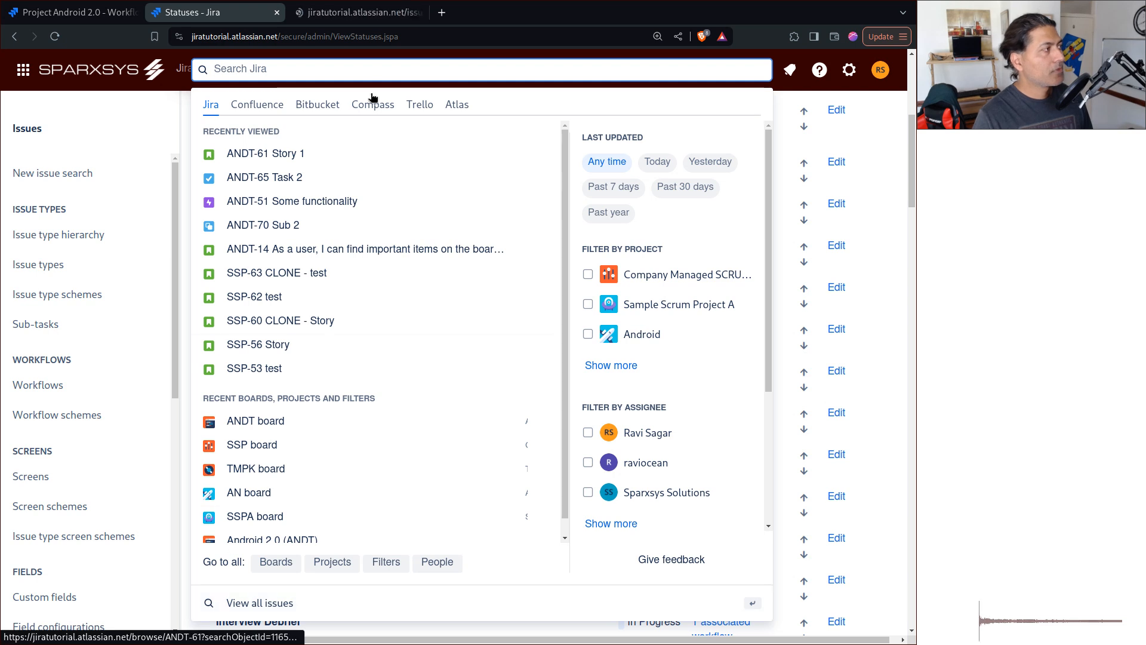
left_click(361, 18)
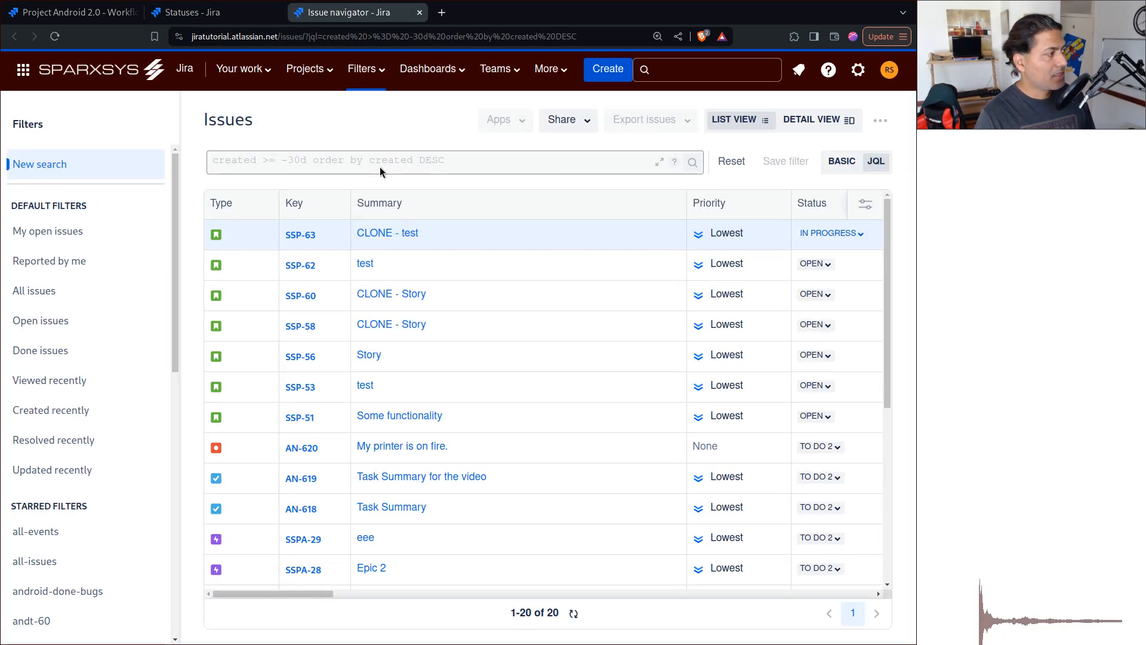
Replace the JQL query with status = "To Do" and run the issue search
triple_click(363, 165)
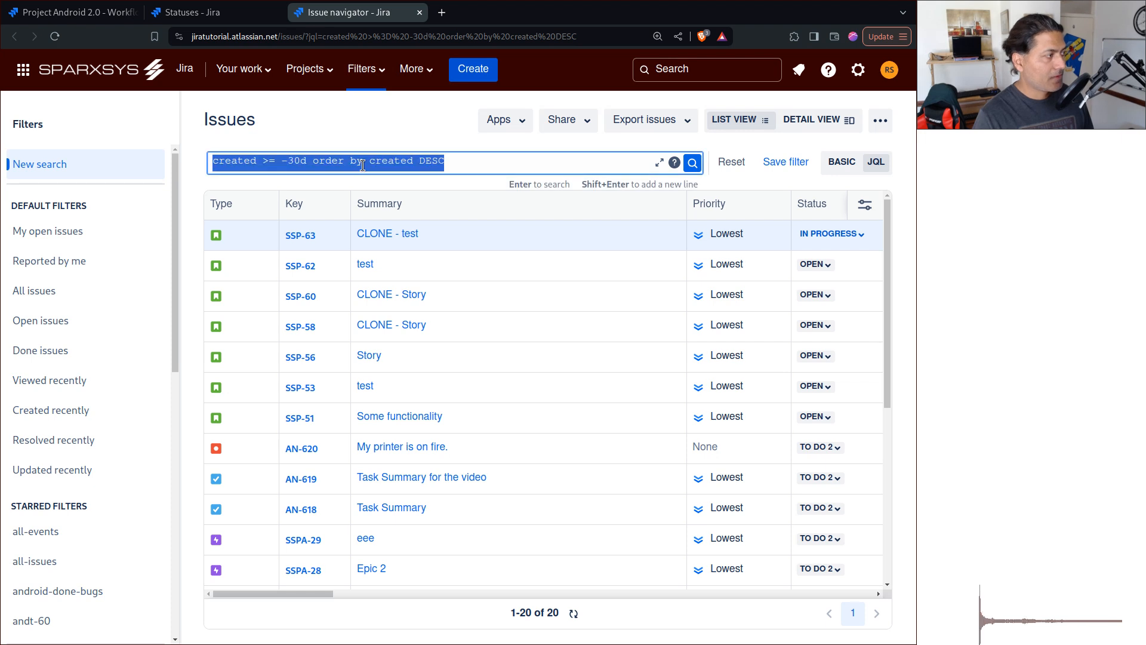
type("status ")
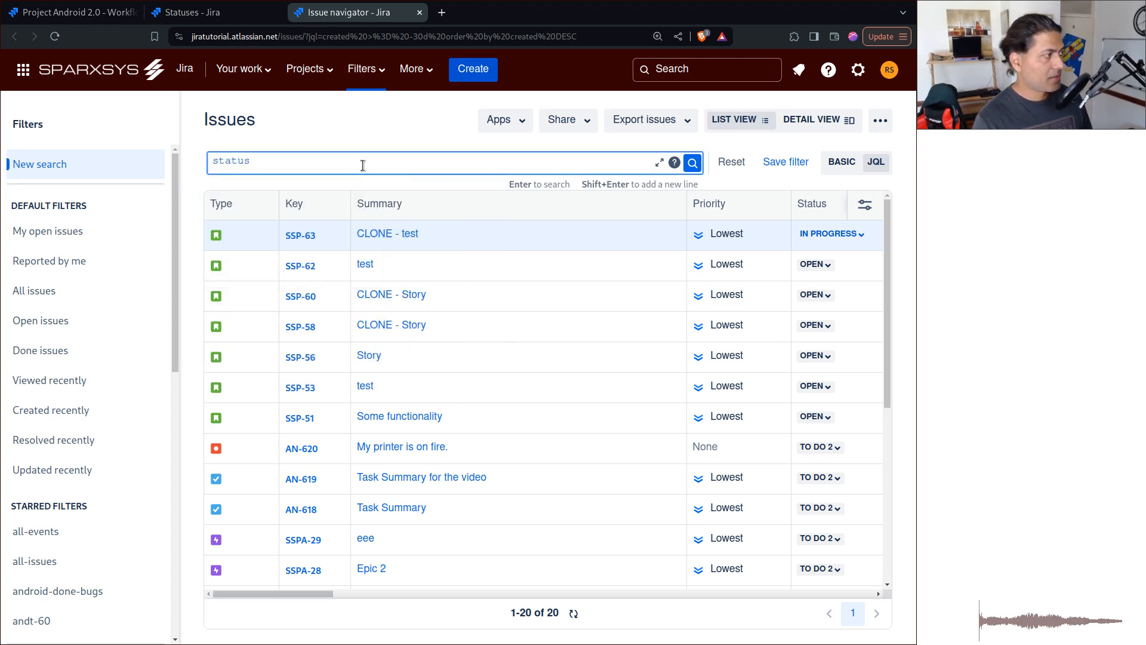
type("= ")
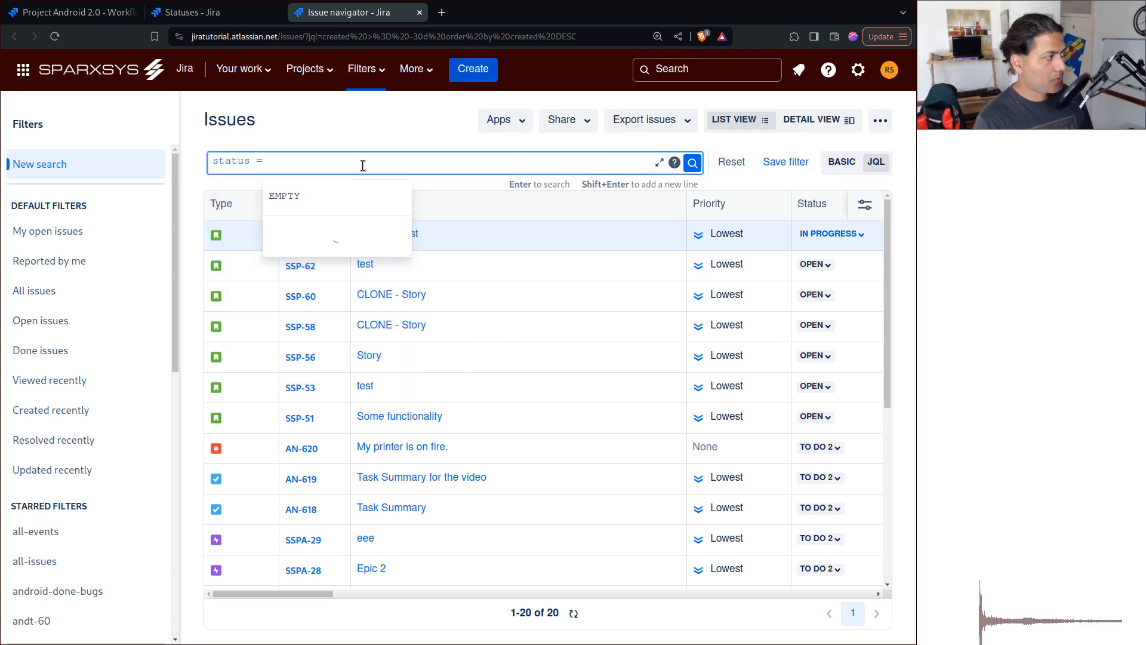
type("\"\"")
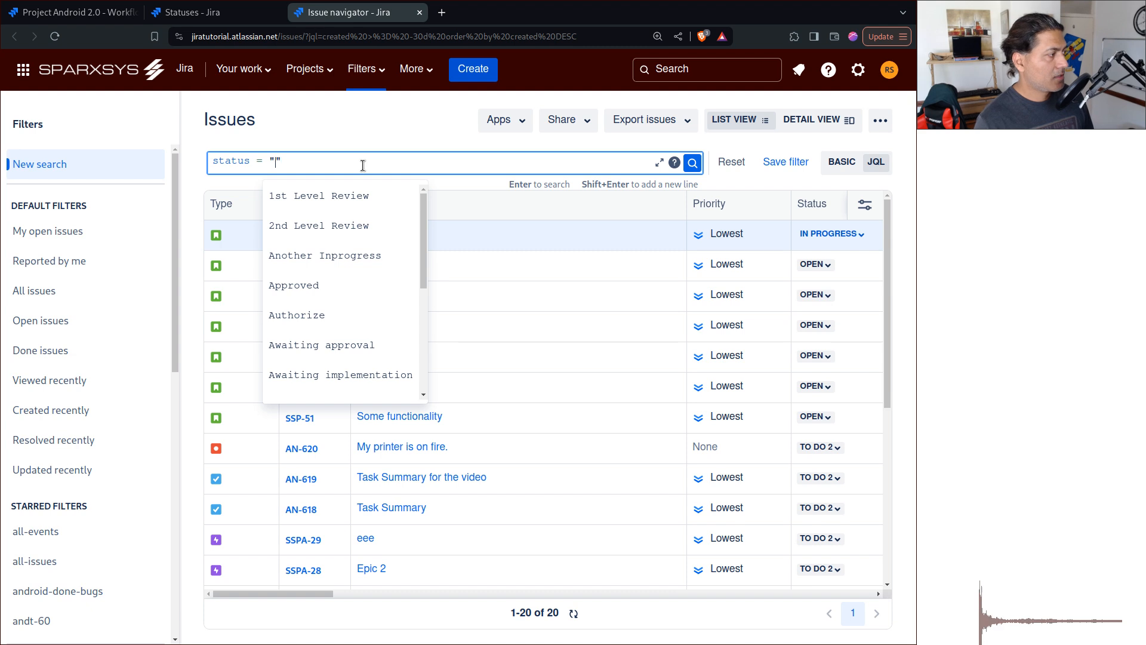
type("T")
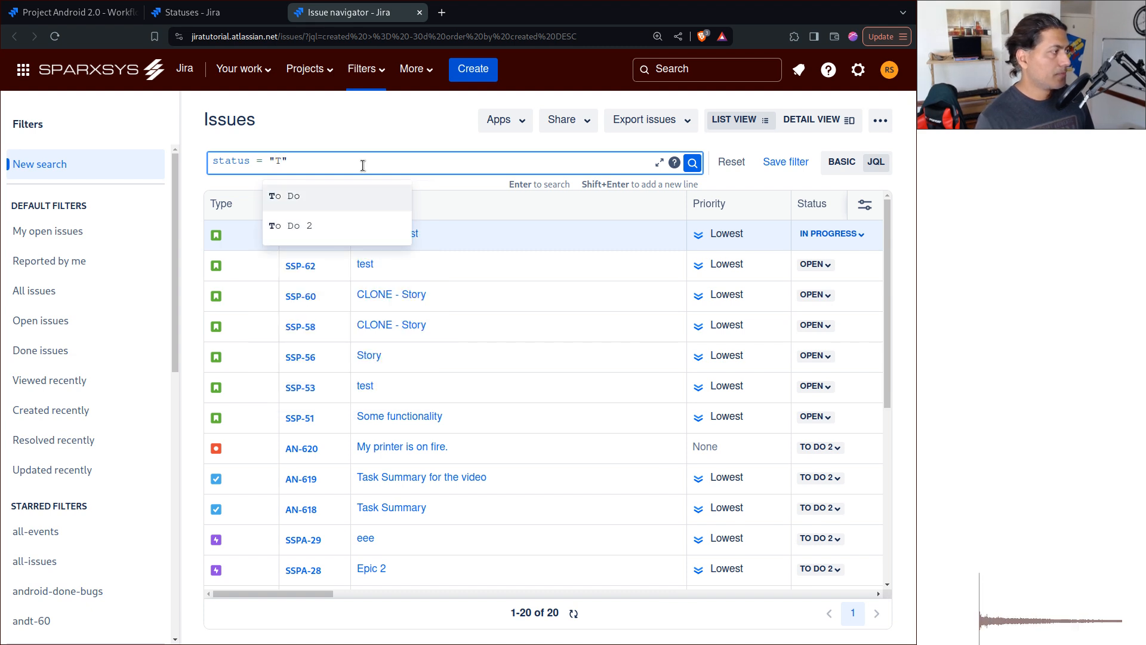
key("Return")
left_click(695, 164)
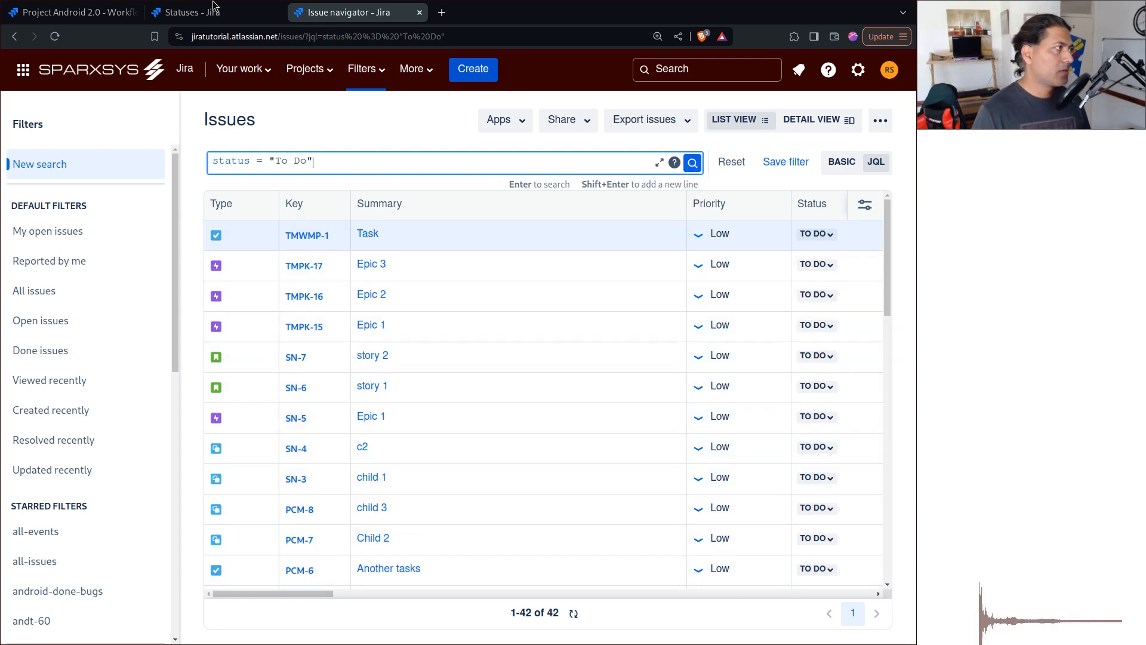
left_click(202, 21)
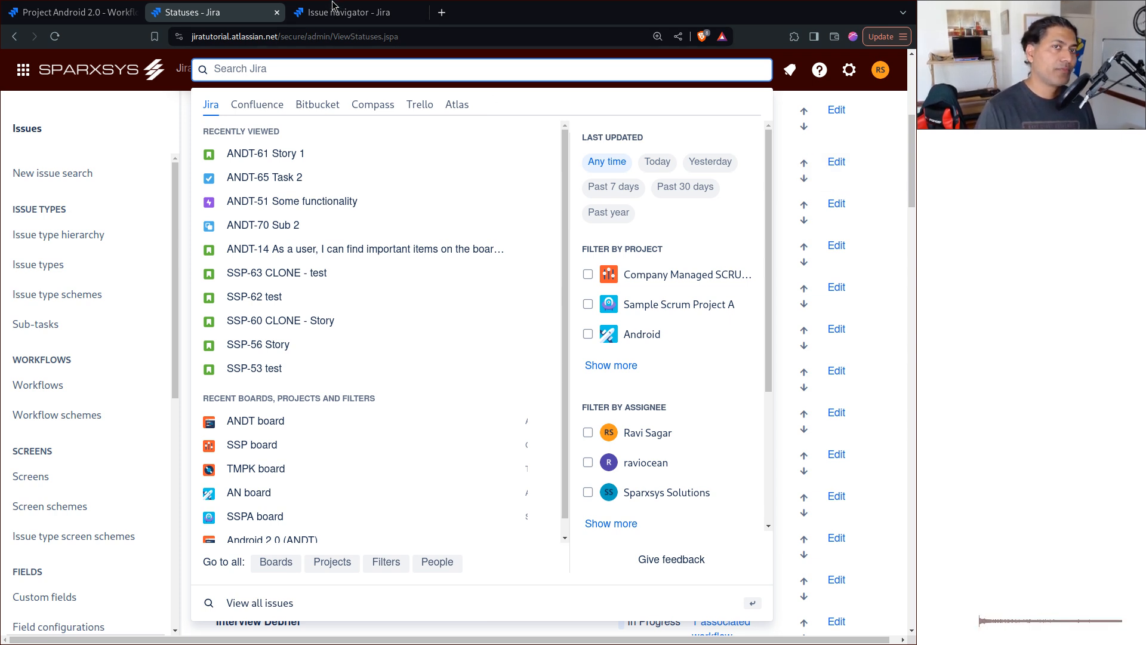
left_click(369, 16)
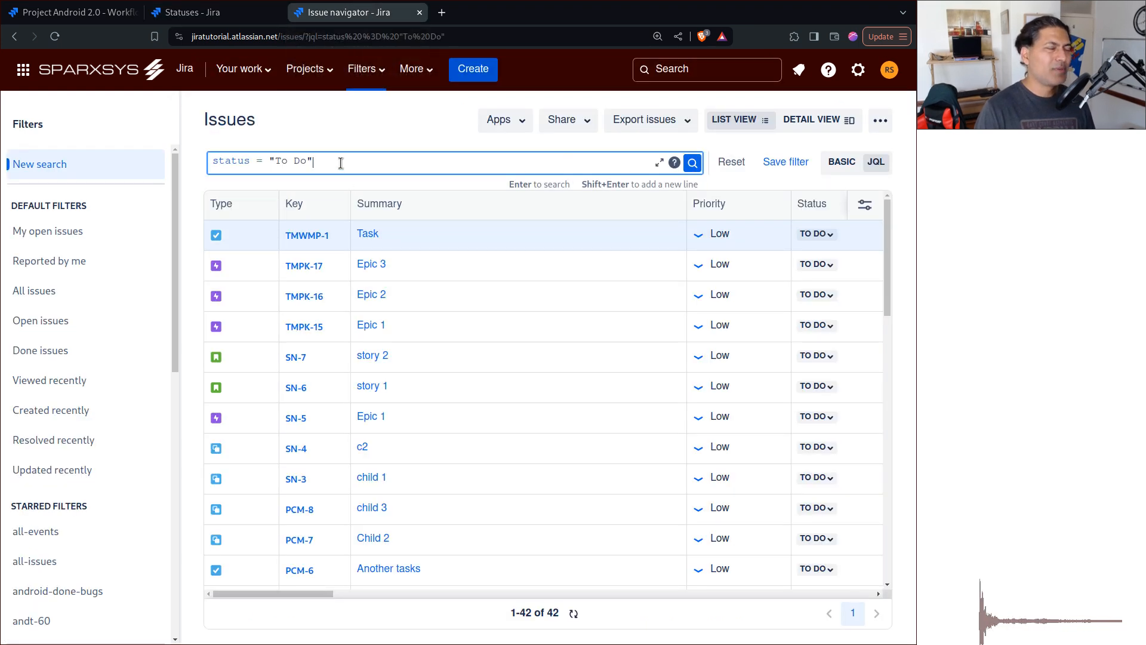
left_click_drag(338, 165, 213, 167)
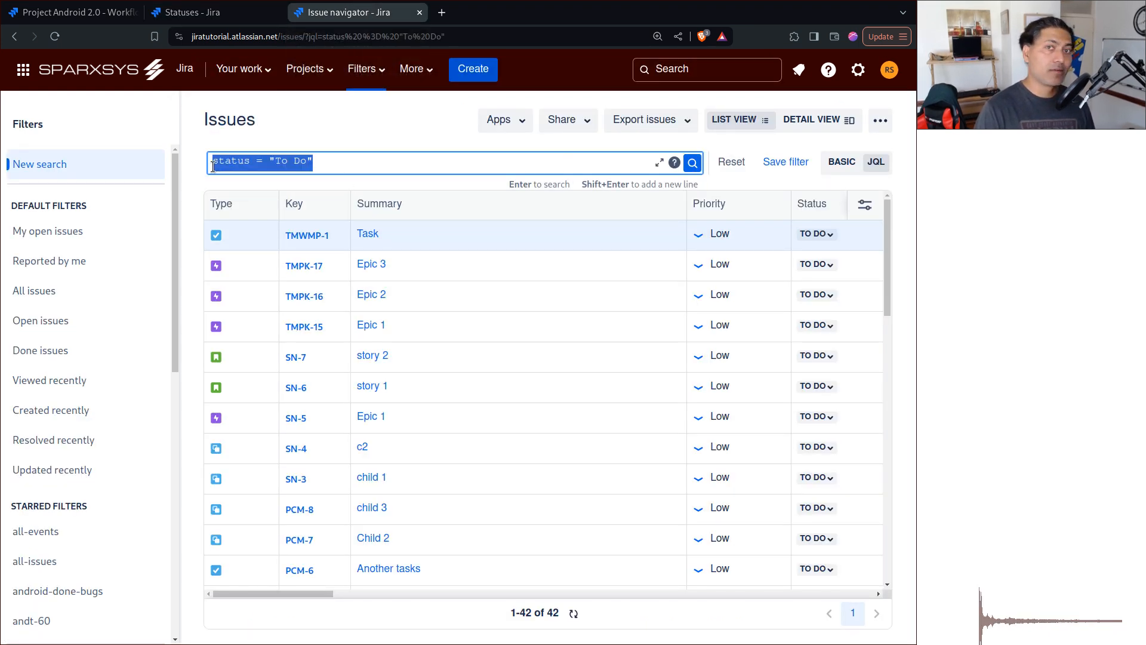
left_click(694, 163)
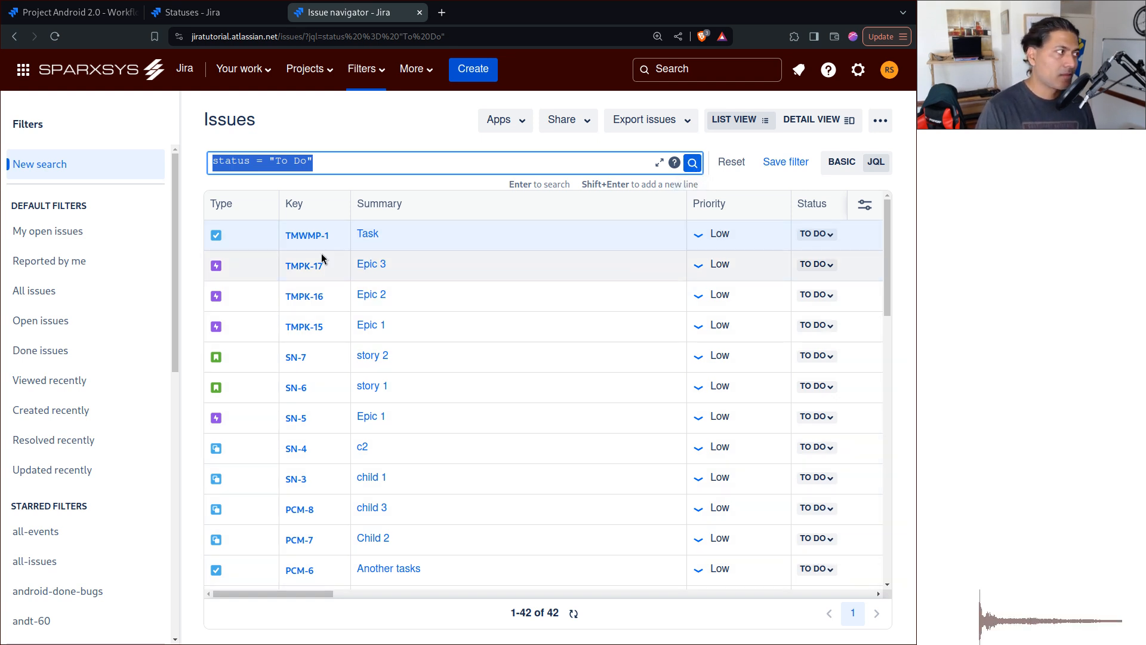
left_click(354, 165)
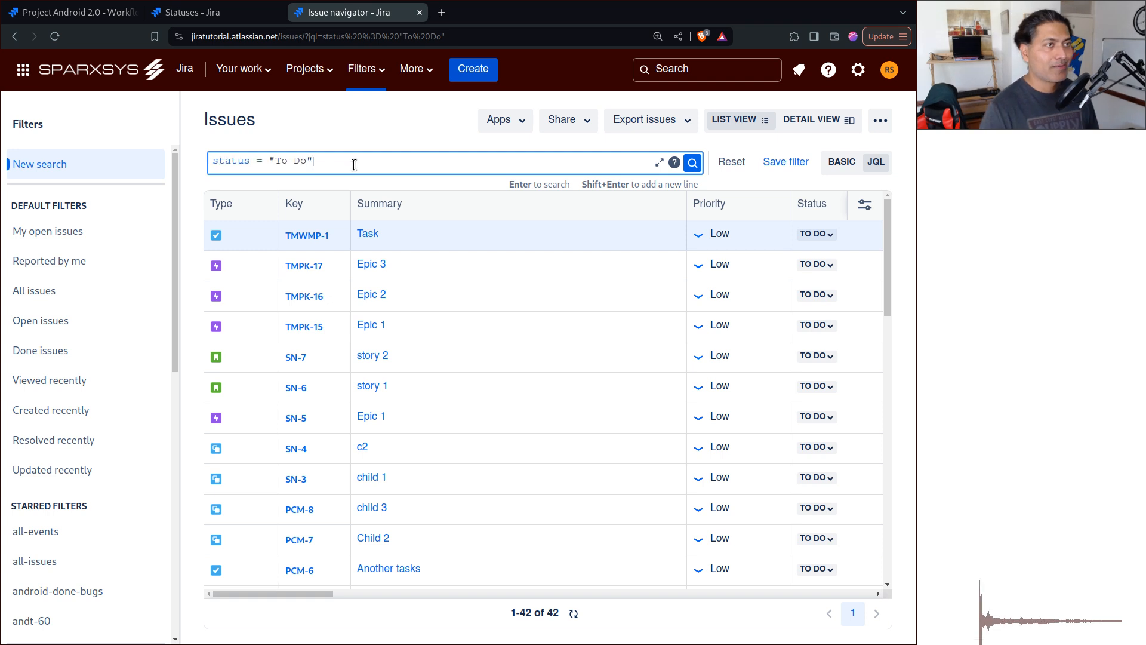
Open issue TMWMP-1 in a new tab to check its project and status, and return to the issue search
left_click(307, 235, "ctrl")
left_click(525, 13)
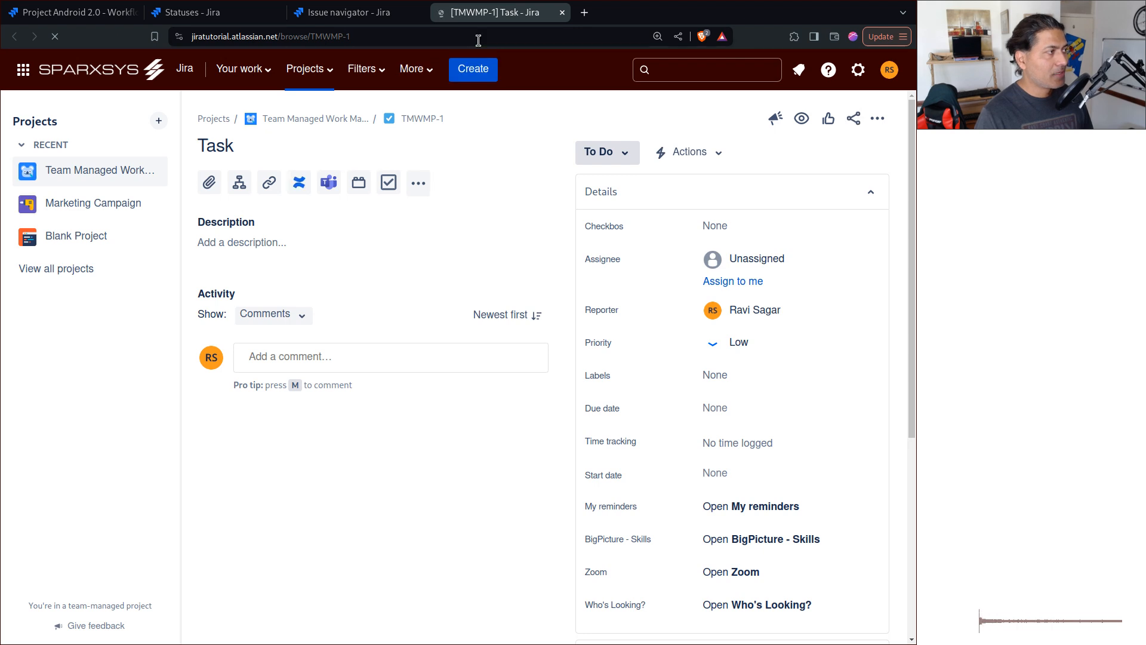
left_click(369, 11)
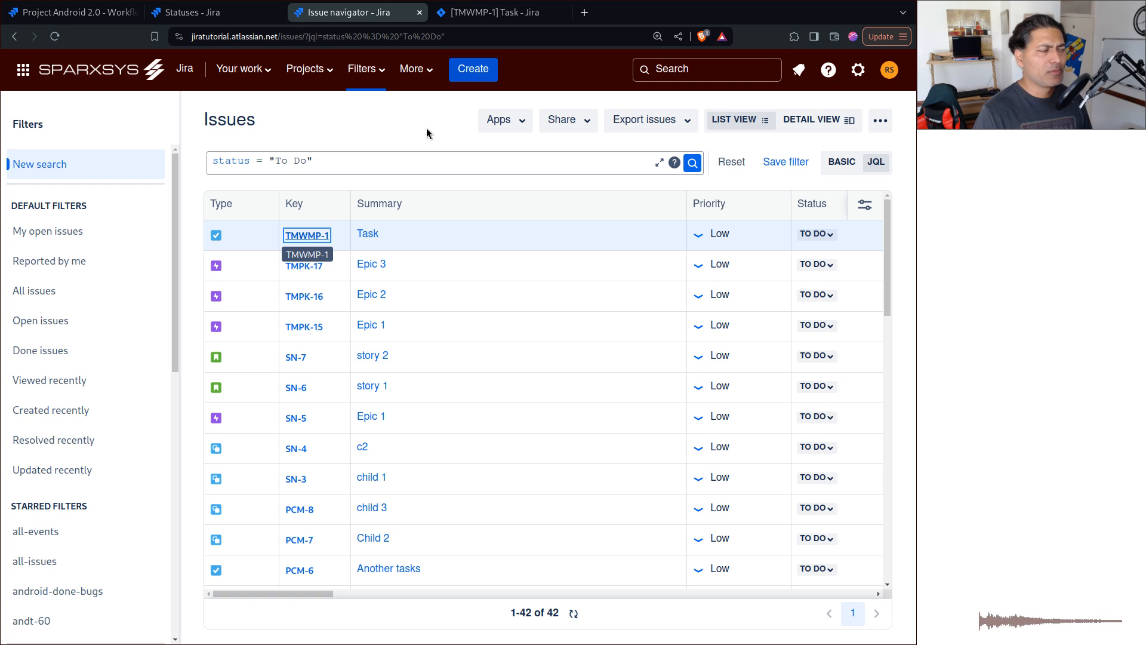
Modify the JQL query to status = "To Do 2" and run the search
left_click(455, 173)
key("Left")
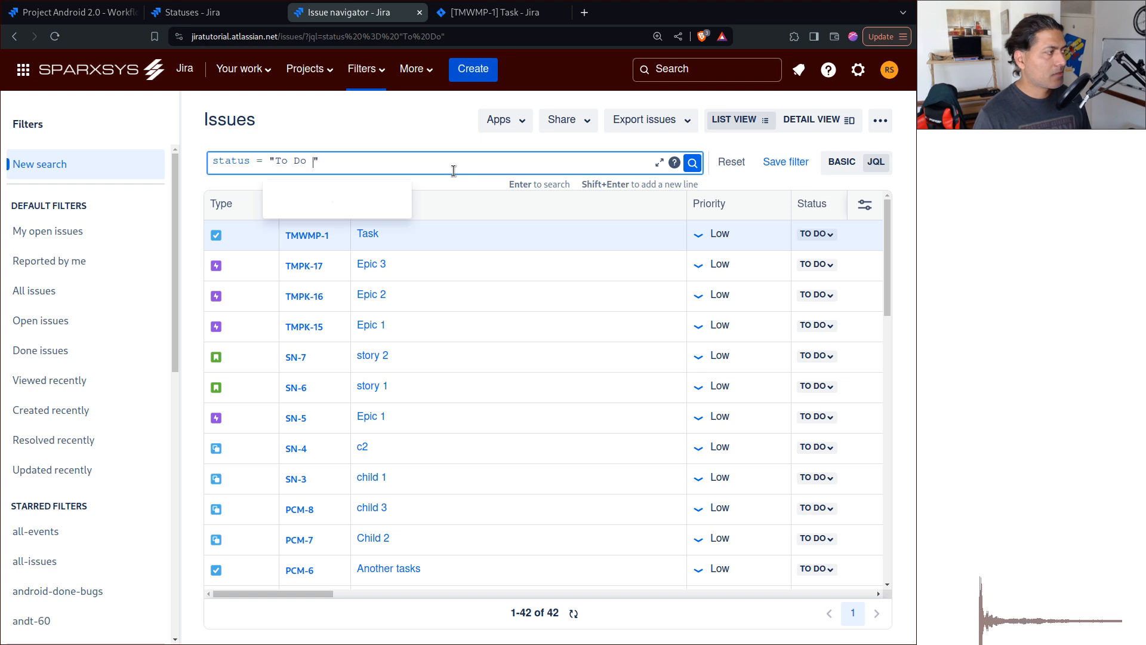
left_click(311, 226)
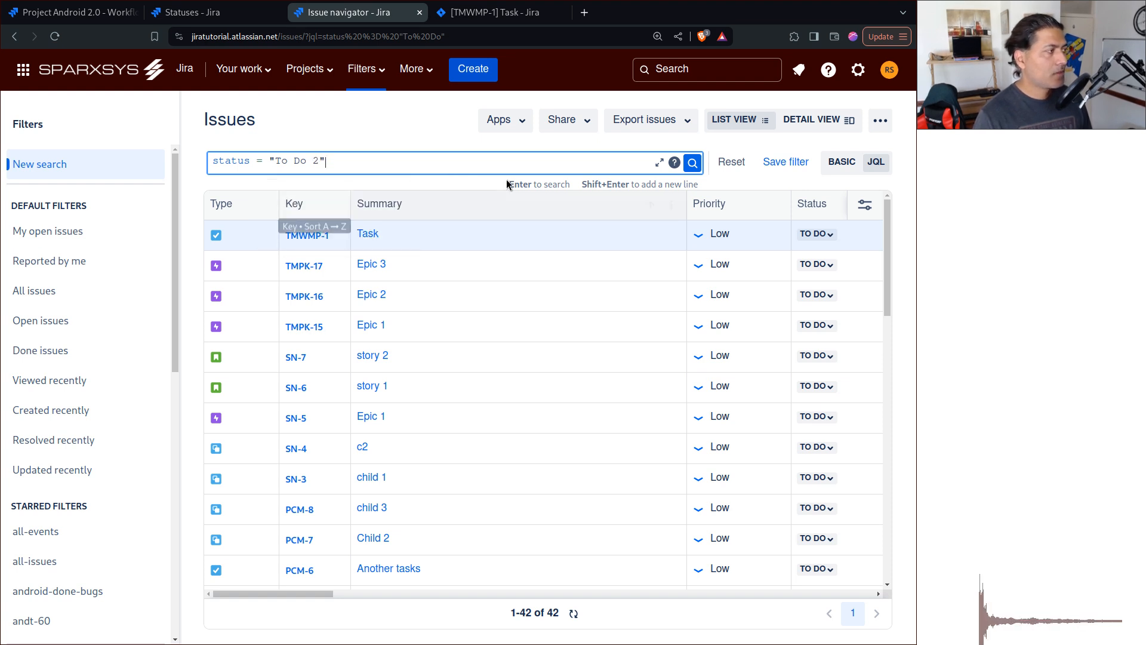
left_click(694, 163)
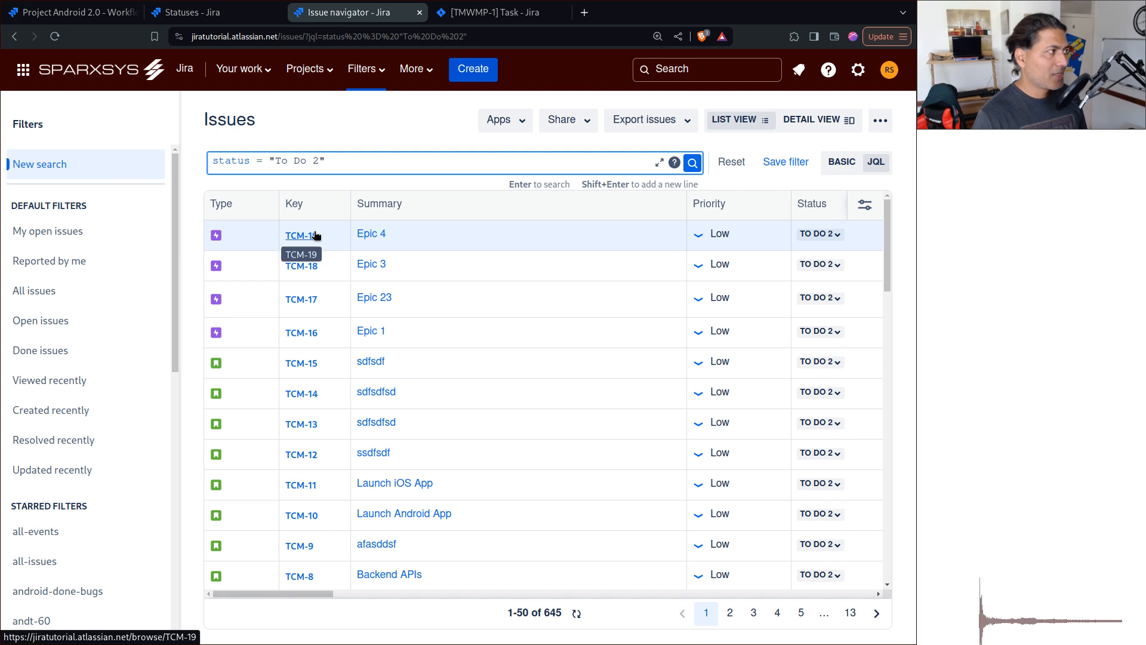
Rename the To Do 2 status to To Do in the global Statuses list and save the update
left_click(227, 13)
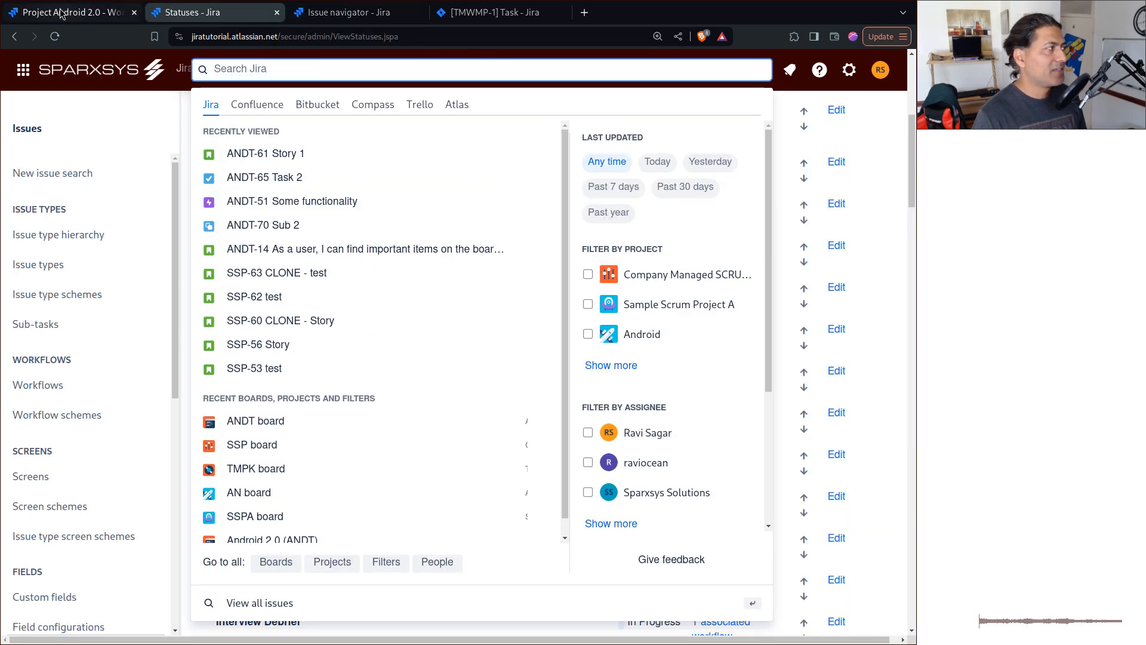
left_click(60, 10)
left_click(225, 22)
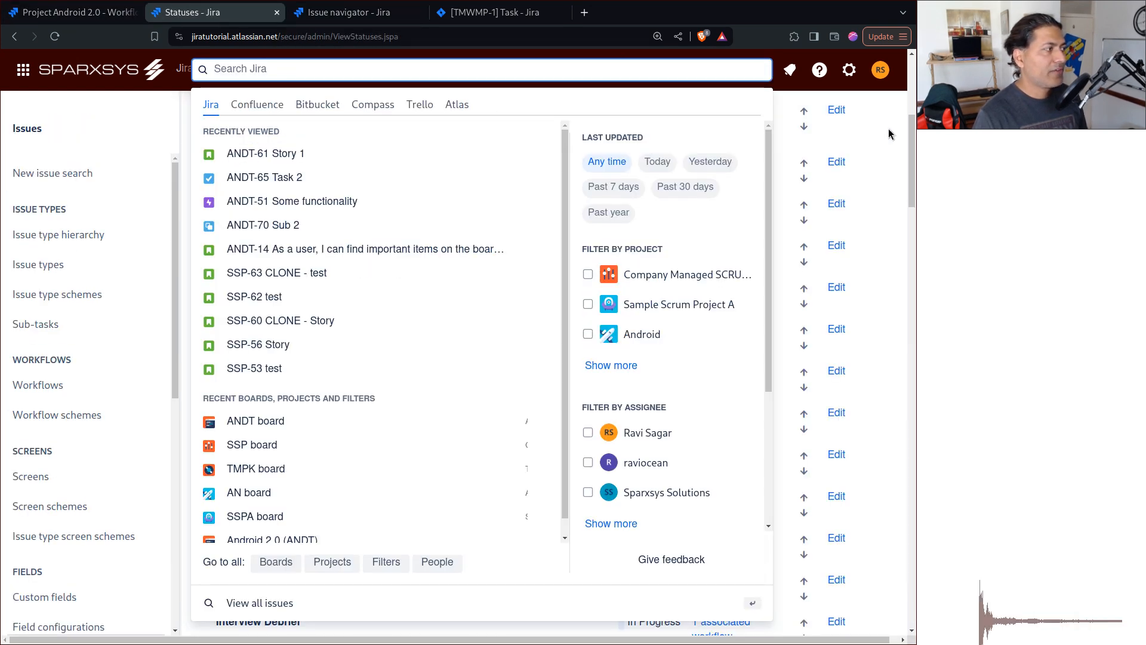
key("Escape")
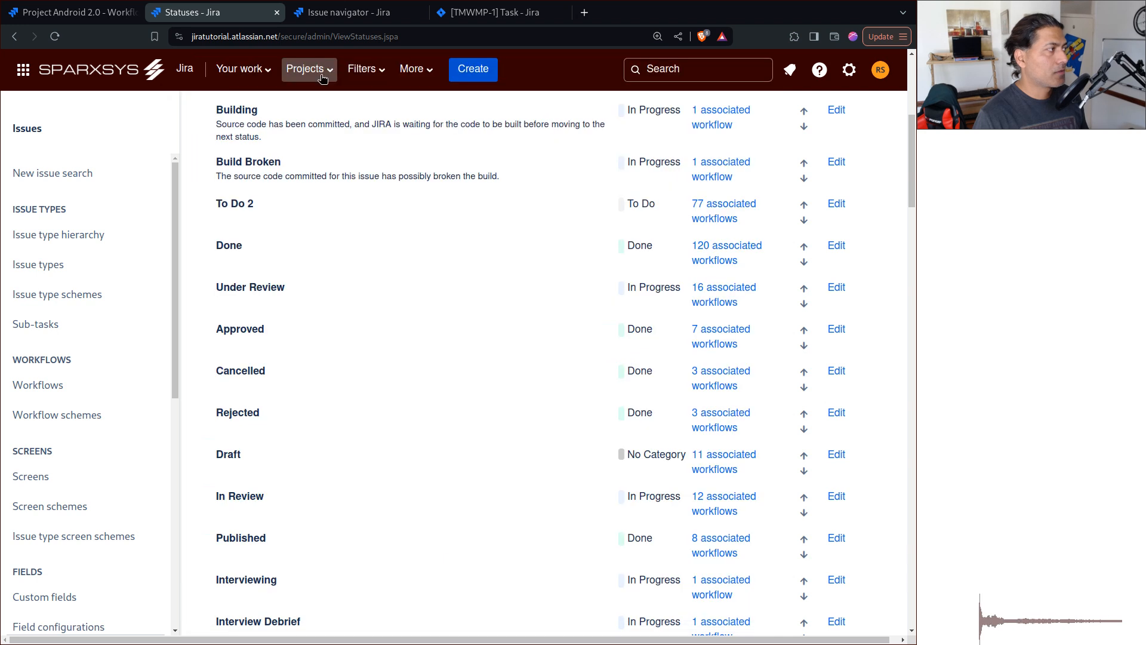
left_click(838, 205)
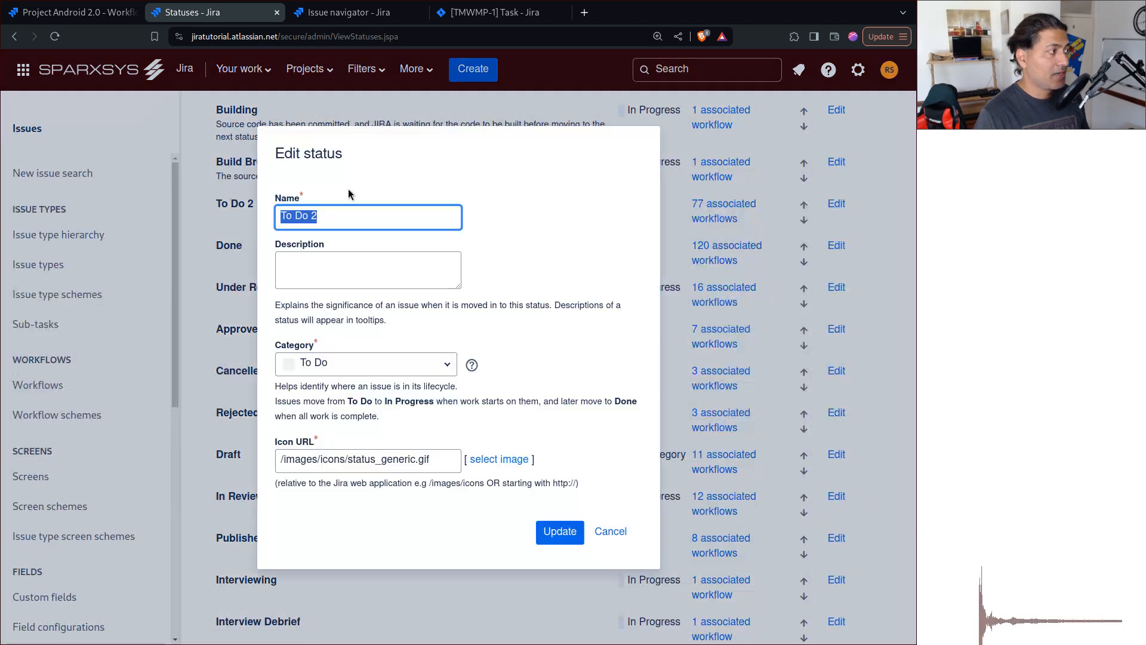
left_click(357, 218)
key("BackSpace")
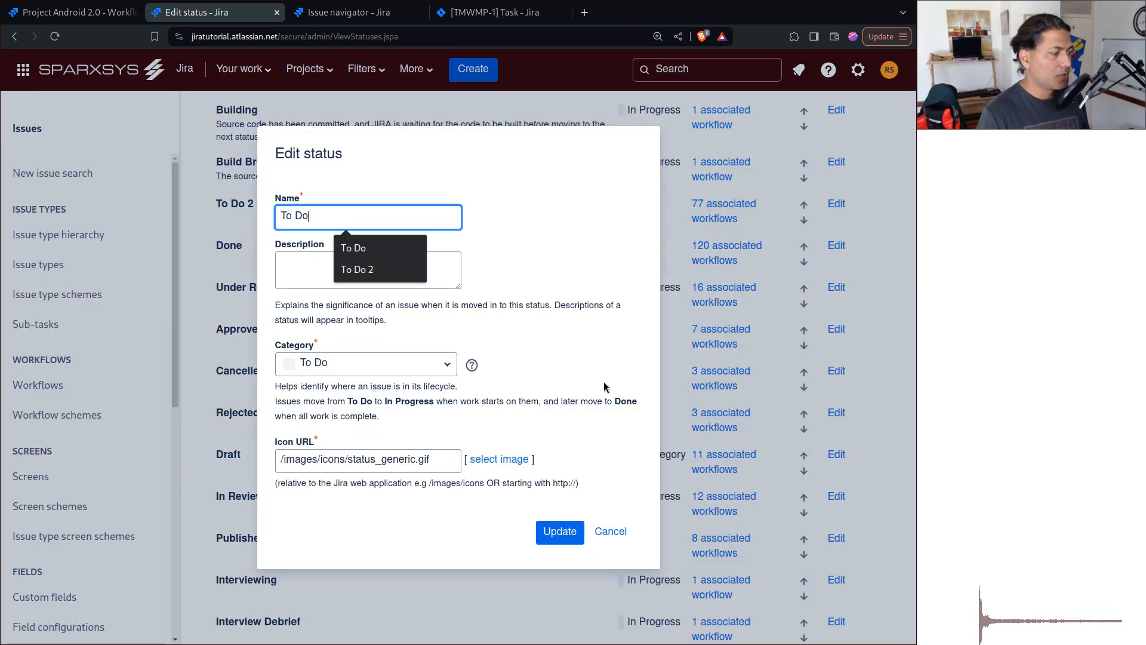
left_click(560, 531)
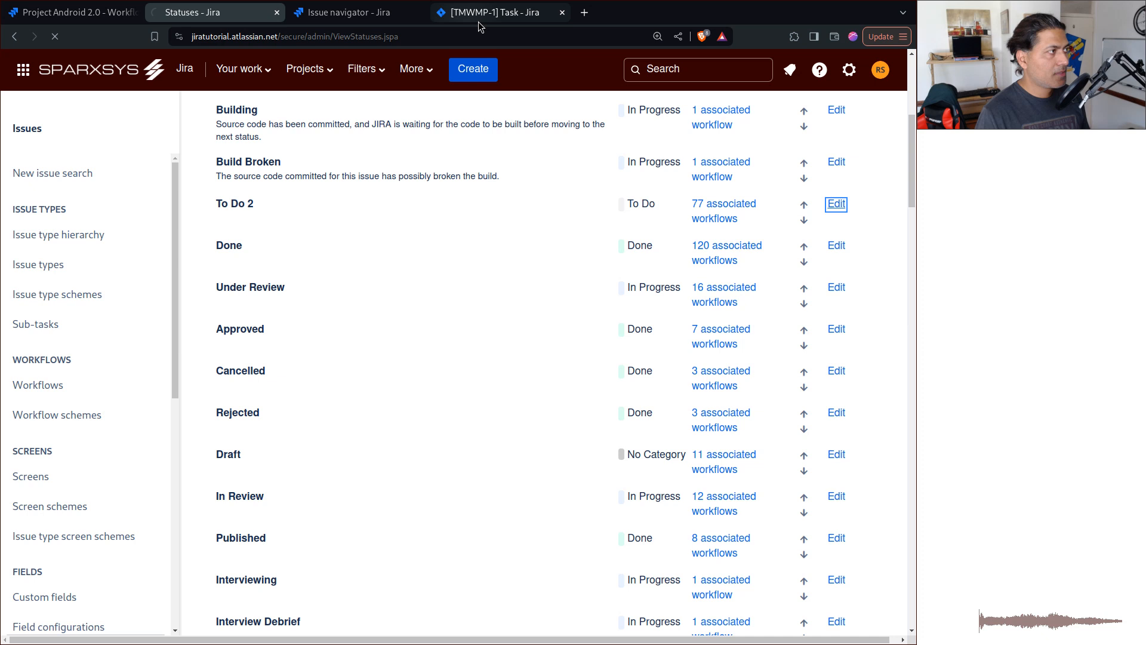
Check the open TMWMP-1 issue and rerun the status = "To Do 2" query in the issue navigator
left_click(478, 18)
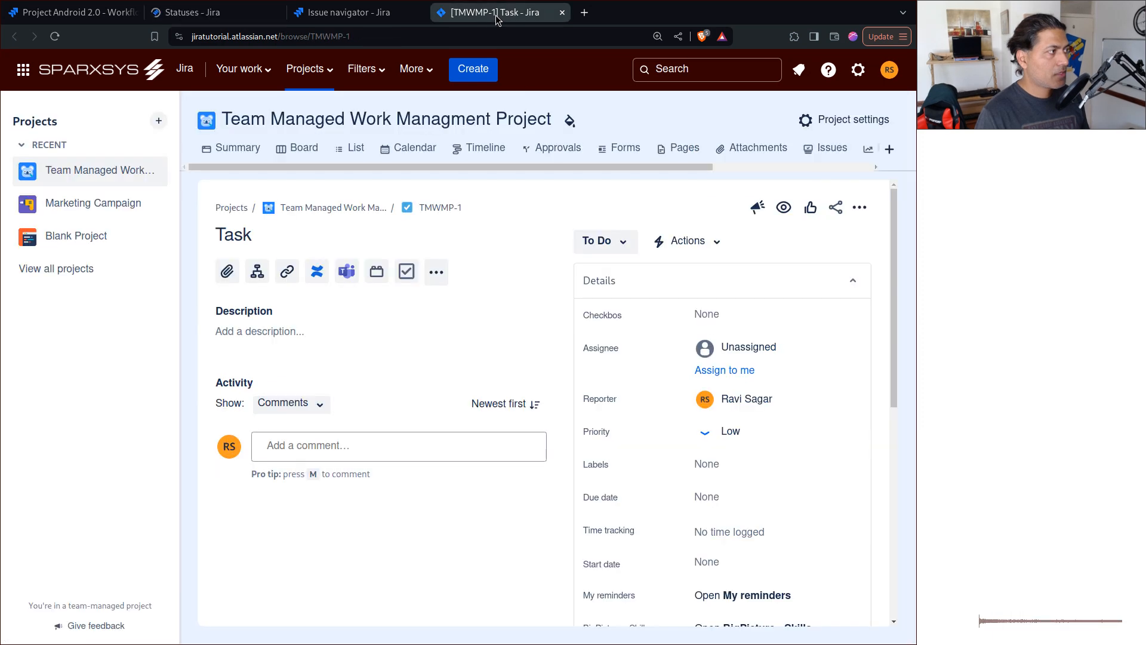
left_click(345, 18)
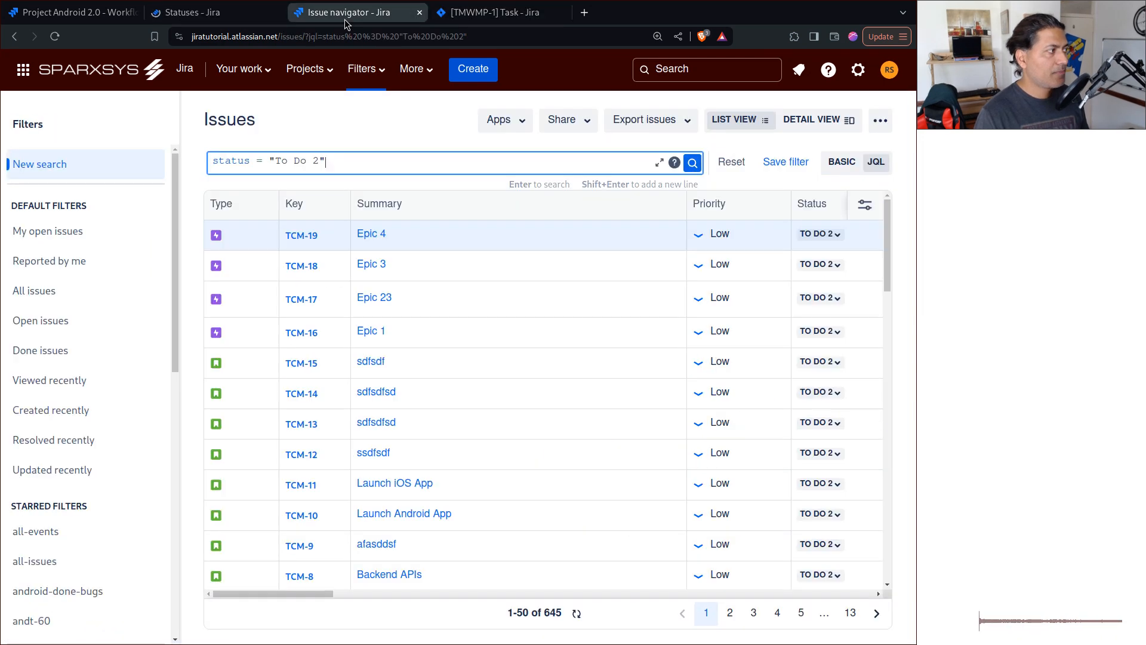
left_click(692, 164)
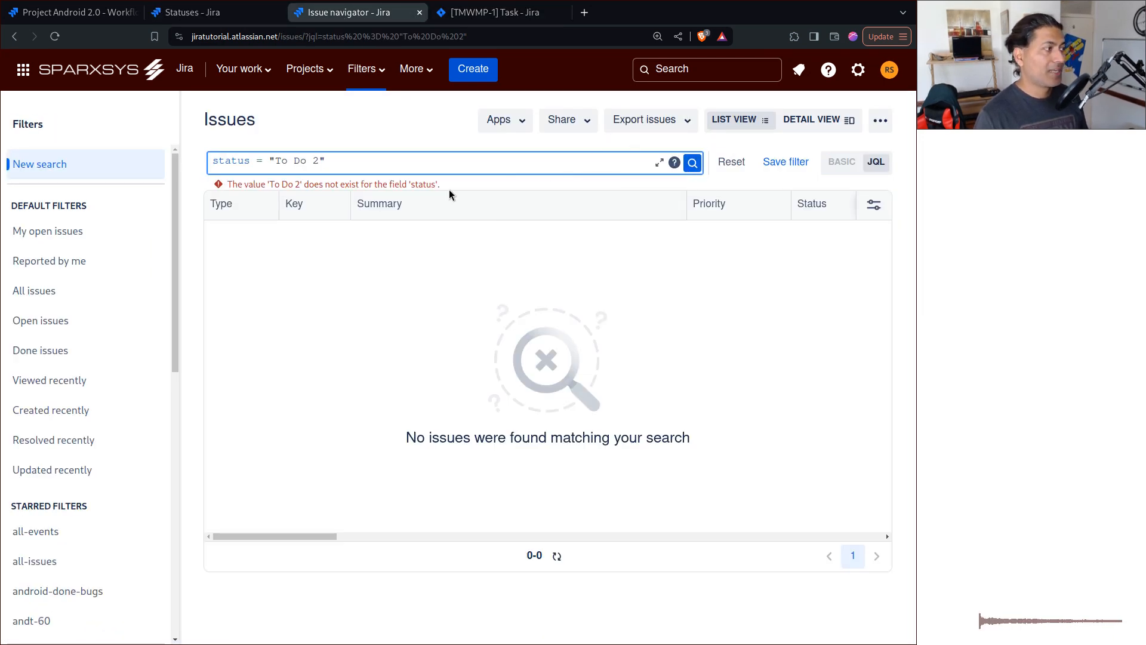
Change the JQL query to status = "To Do" and run the issue search
left_click(383, 165)
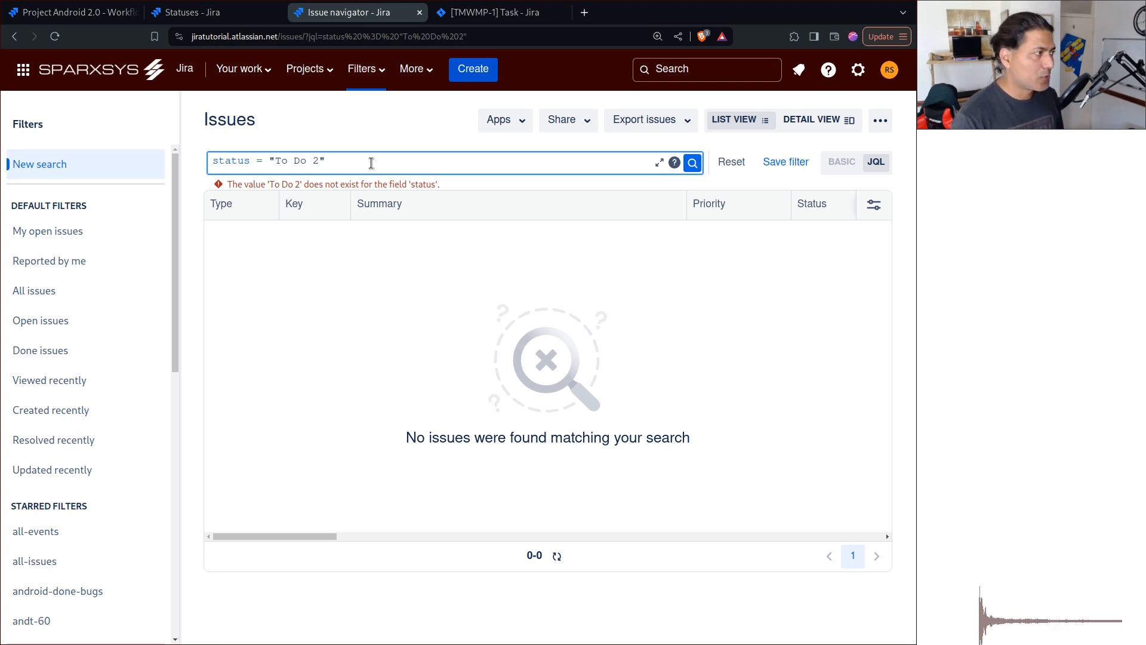
key("BackSpace")
key("BackSpace")
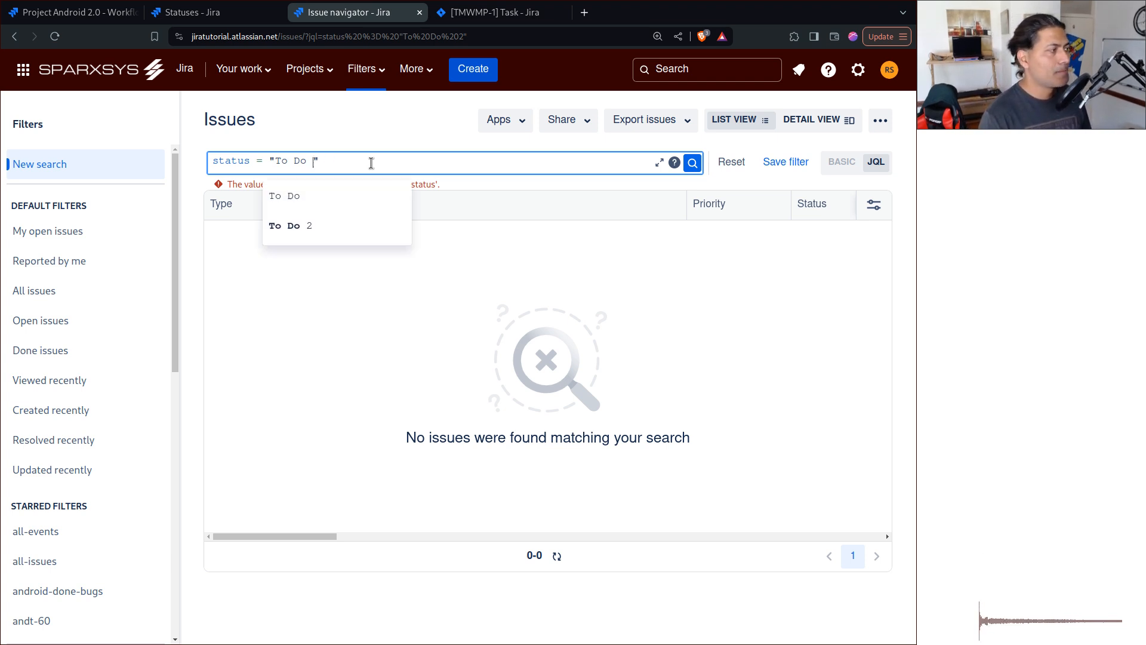
left_click(691, 165)
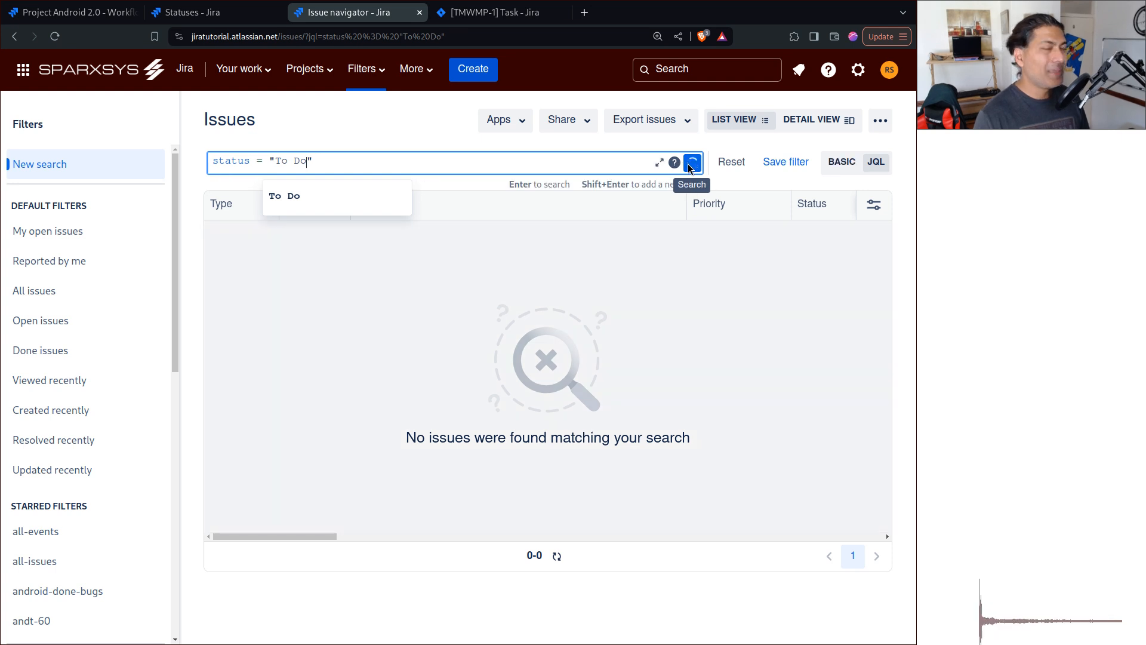
left_click(691, 165)
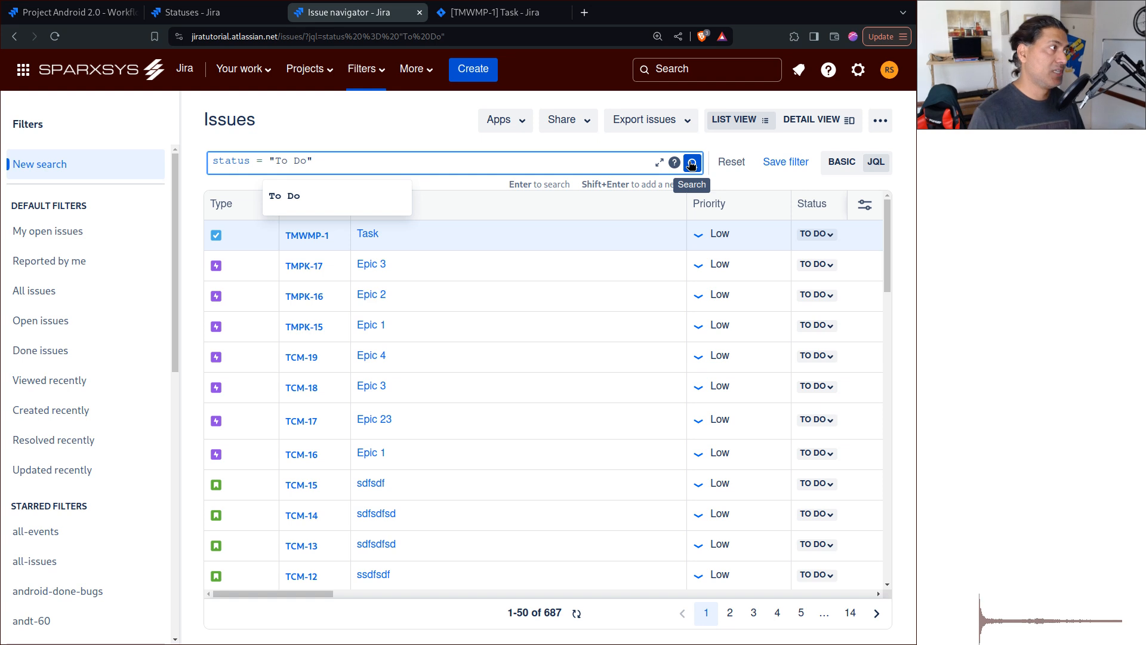
Look over the Statuses list and open the Android 2.0 project's software-development-workflow-v2 for editing as a diagram
key("ctrl+shift+Tab")
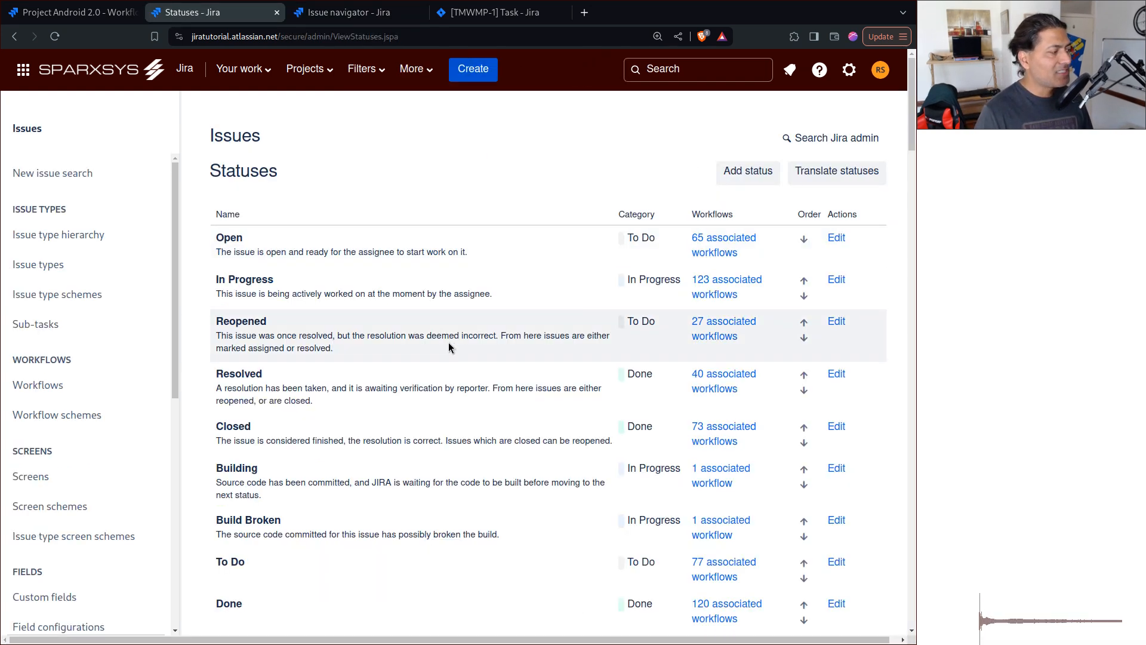
scroll(449, 344, "down", 10)
left_click(51, 12)
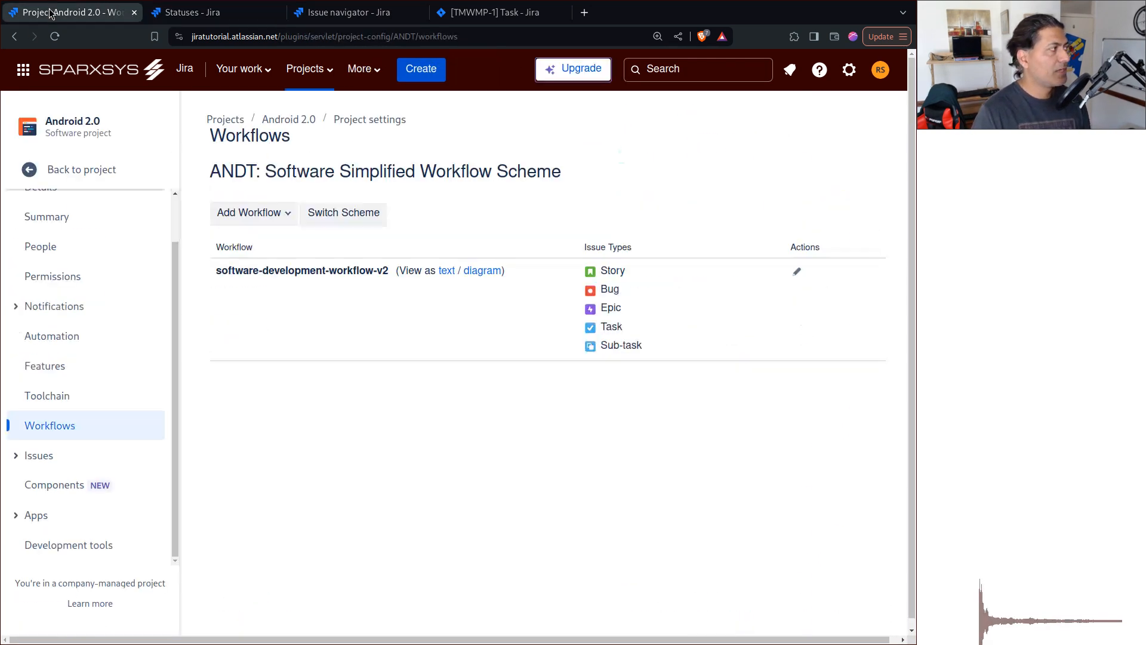
left_click(797, 273)
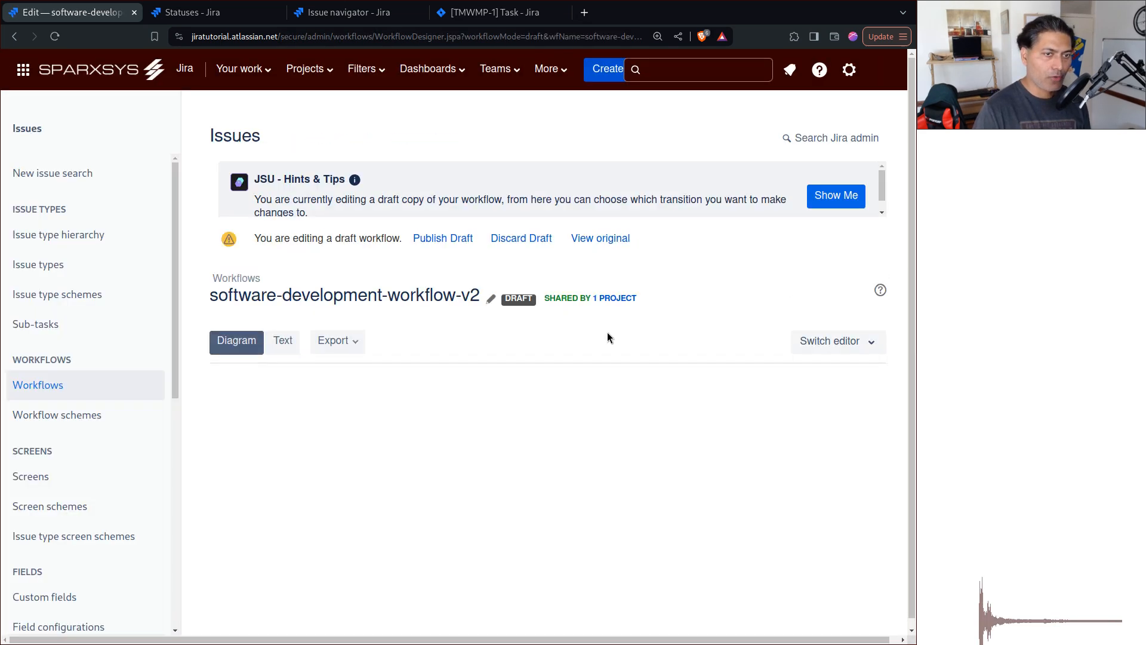
scroll(607, 338, "down", 4)
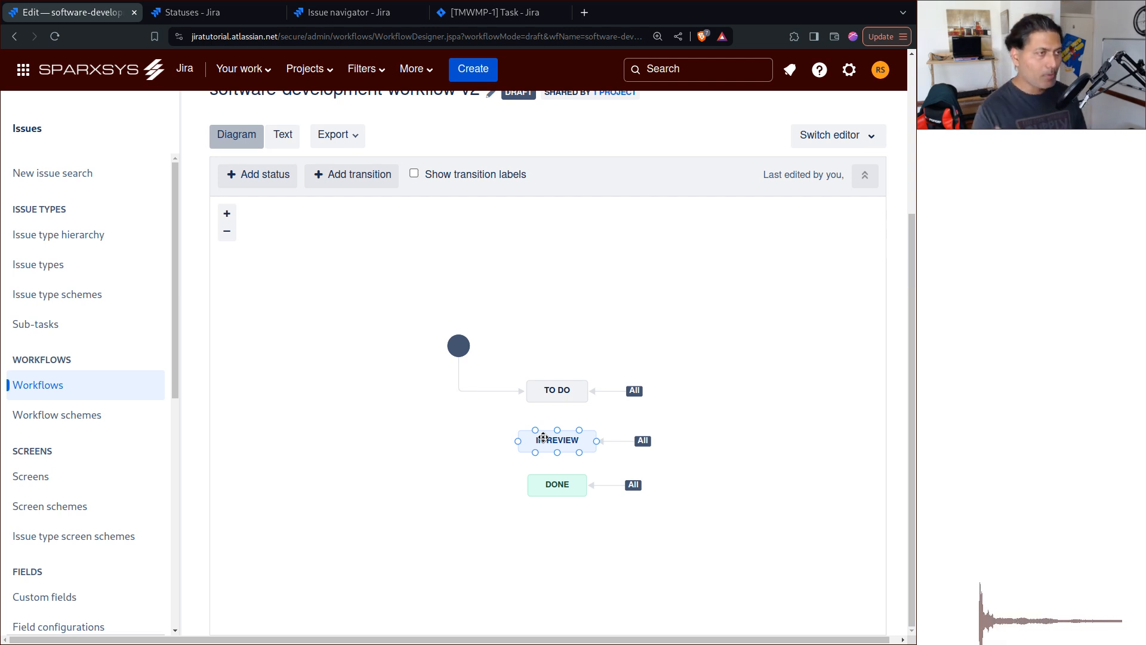
Edit the In Review status in the workflow diagram and enter In Review 2 as its name
left_click(543, 437)
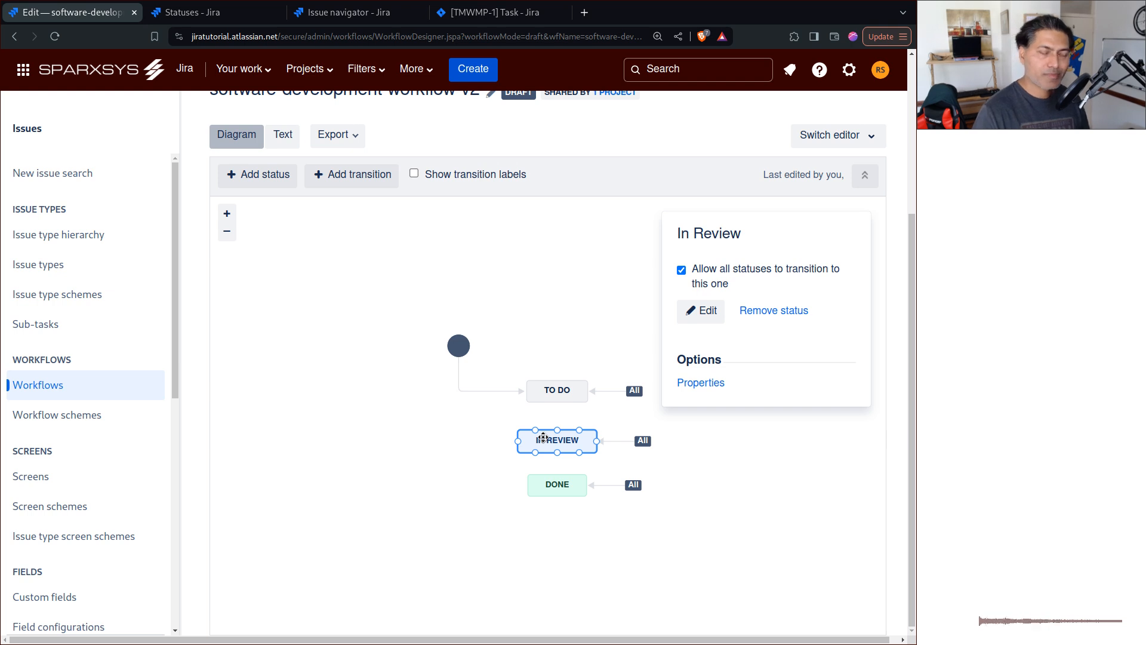
left_click(709, 312)
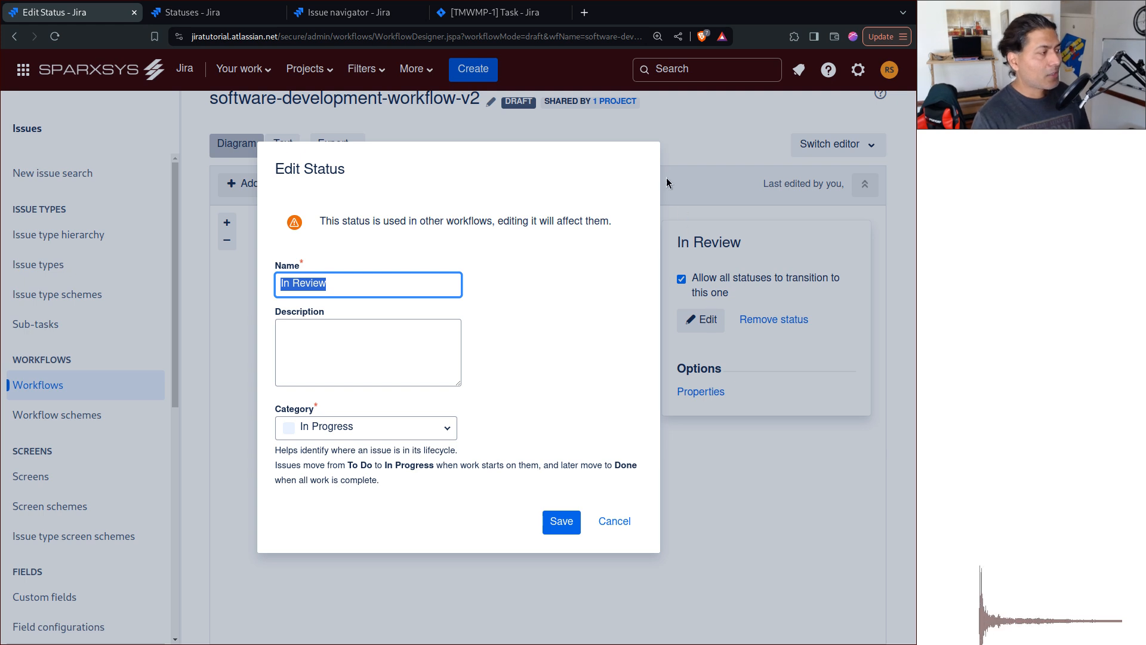
left_click(438, 283)
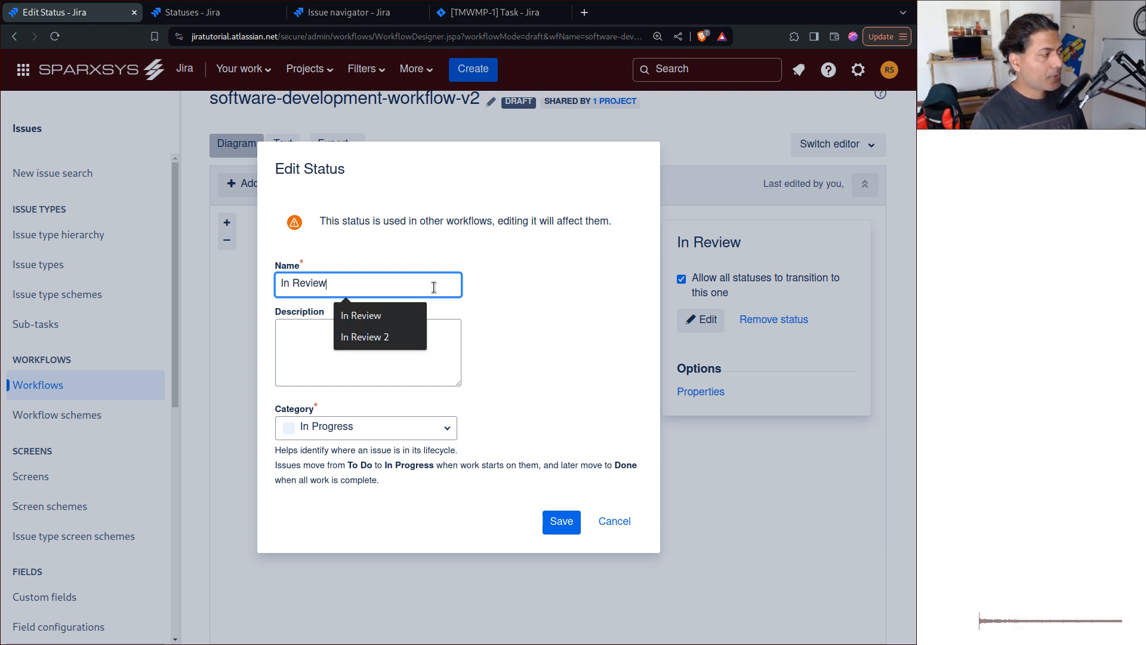
triple_click(404, 219)
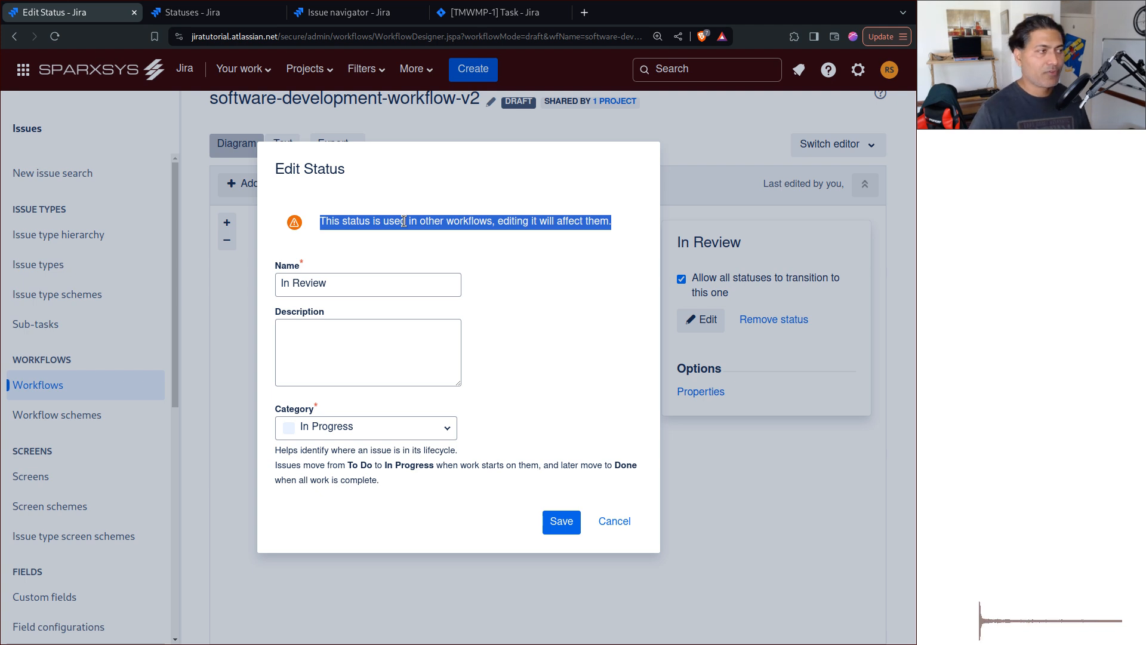
left_click(358, 289)
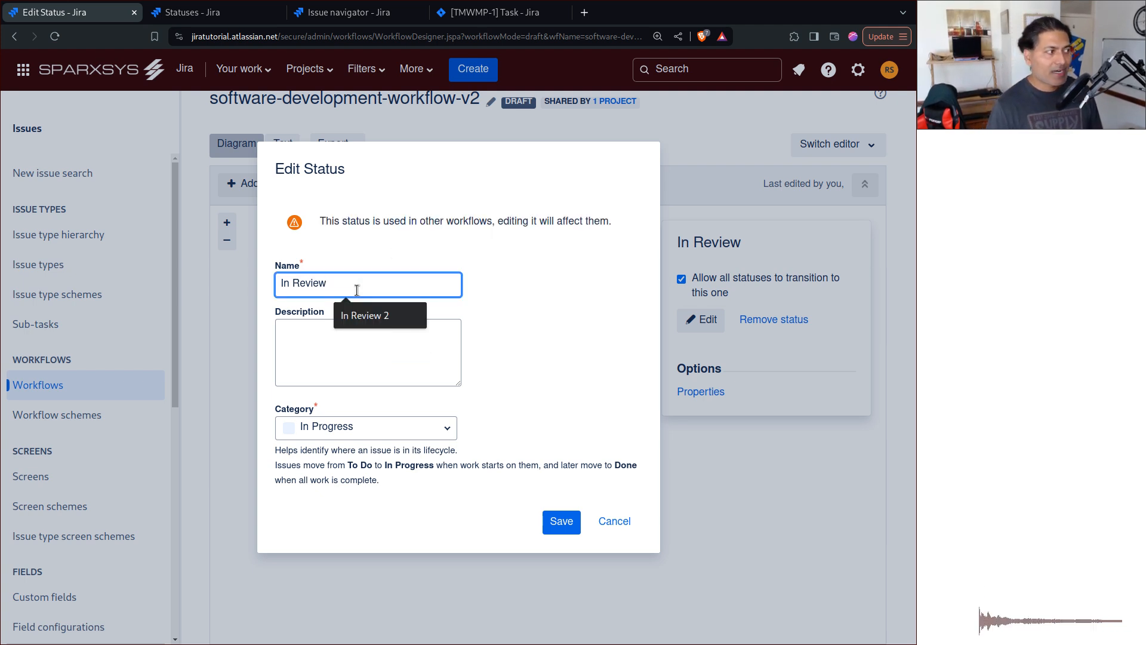
type("2")
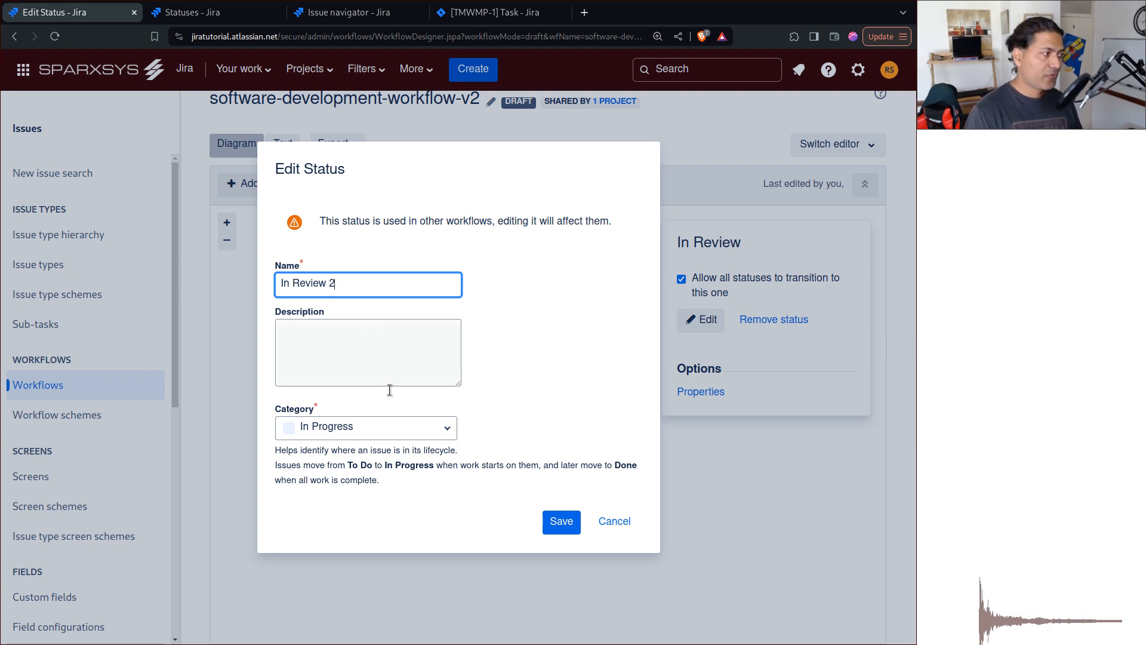
Check the In Review entry and its associated workflows in the reloaded Statuses list, and save the pending status edit in the workflow
left_click(238, 11)
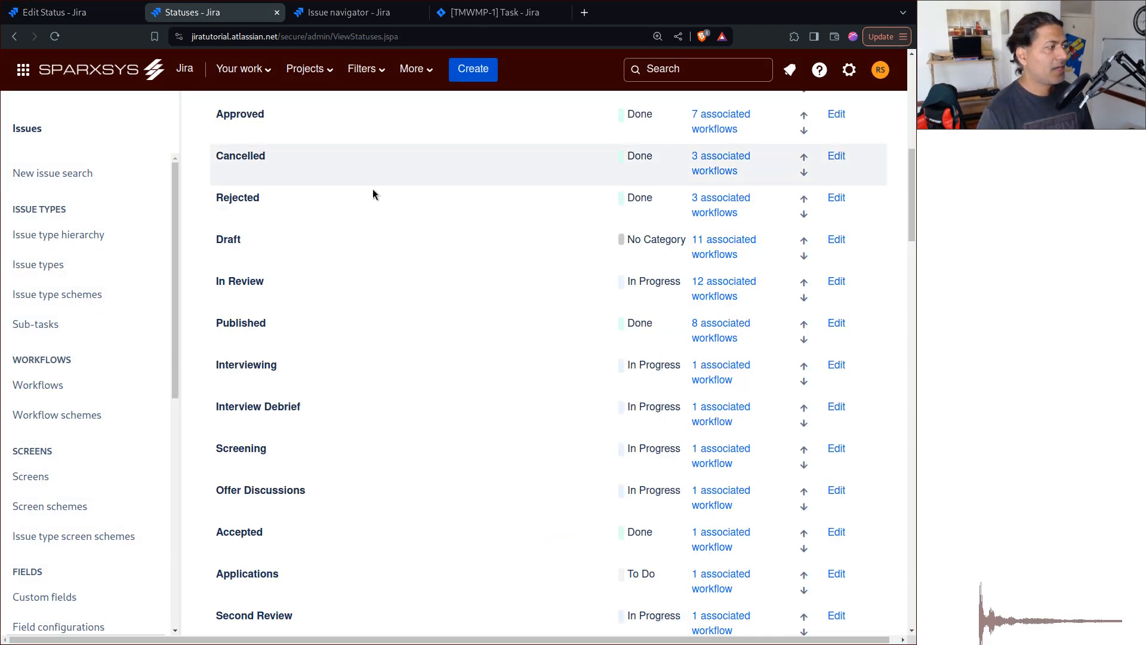
left_click(55, 39)
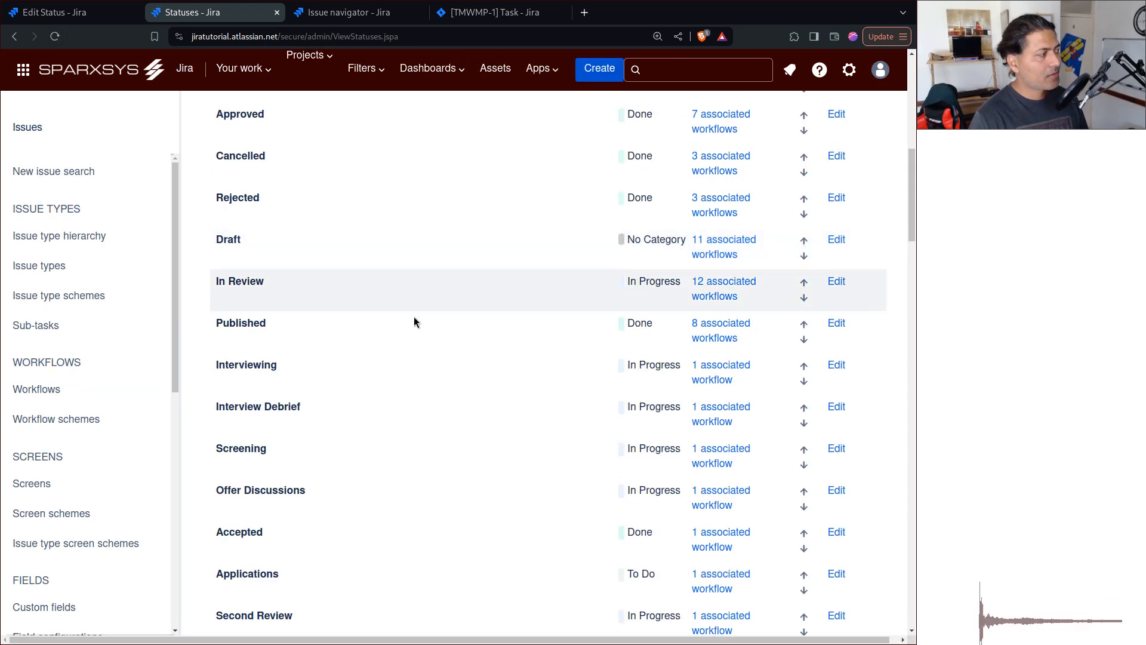
triple_click(247, 282)
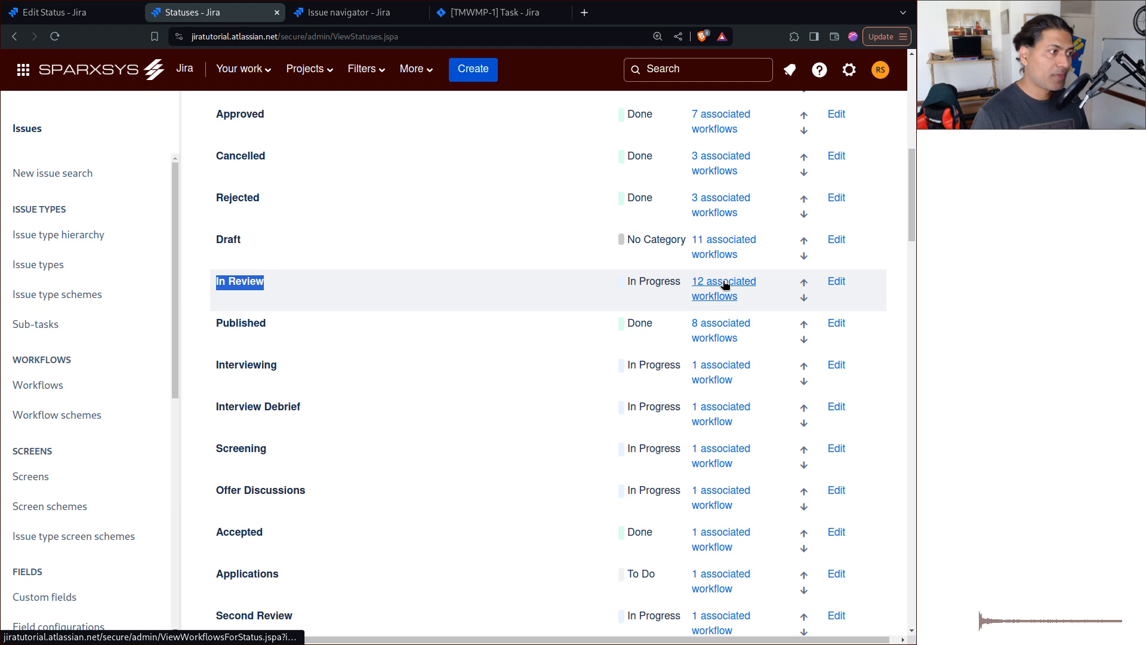
left_click(52, 14)
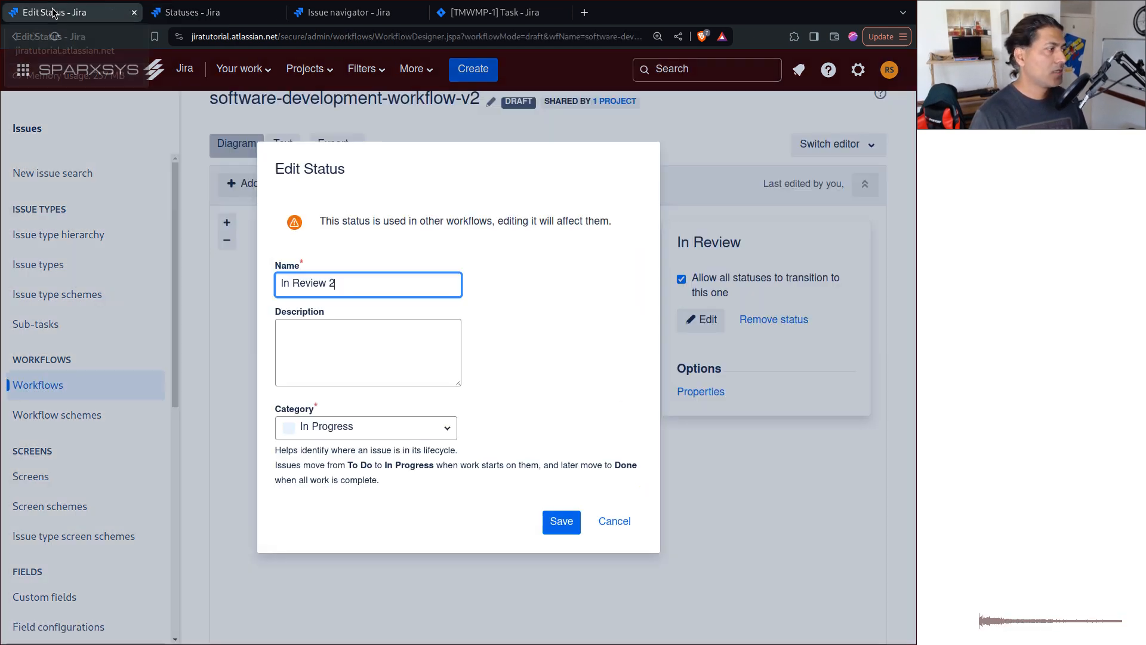
left_click(562, 522)
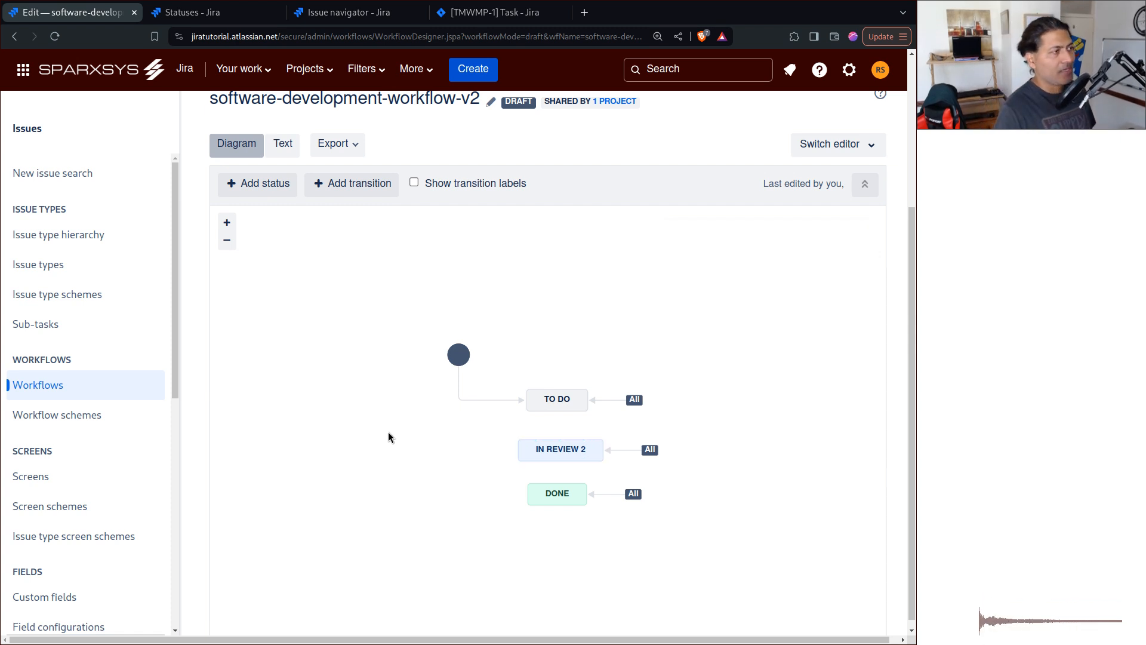
Reload the global Statuses list without publishing the workflow draft, and examine the renamed review status and its associated workflows
scroll(388, 431, "up", 2)
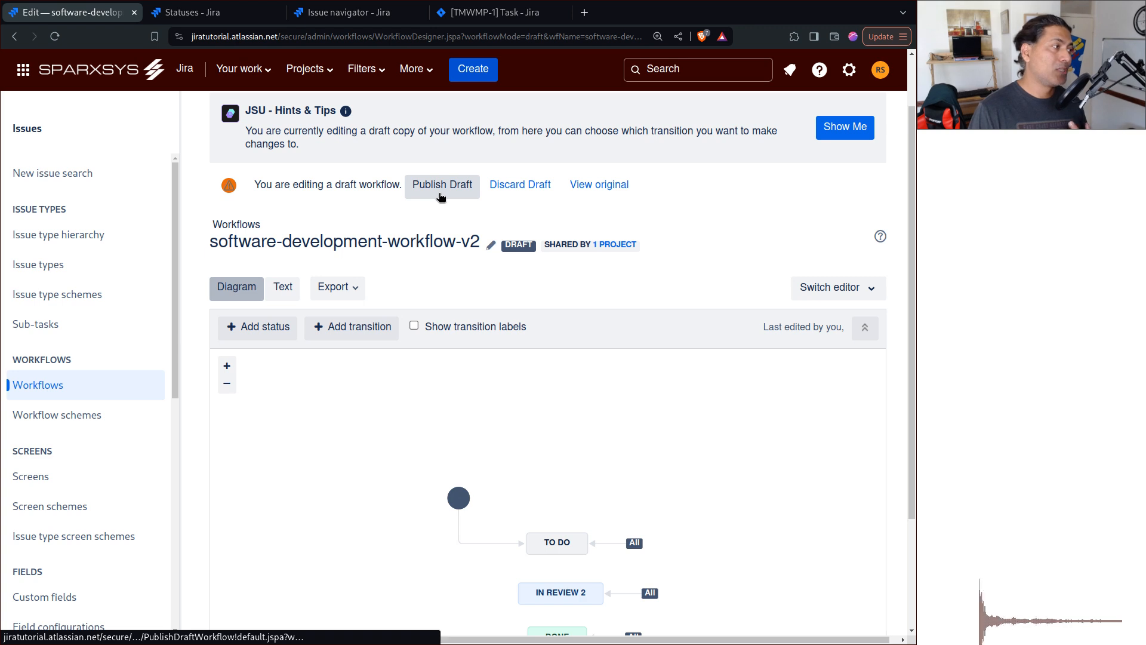
left_click(234, 14)
left_click(49, 37)
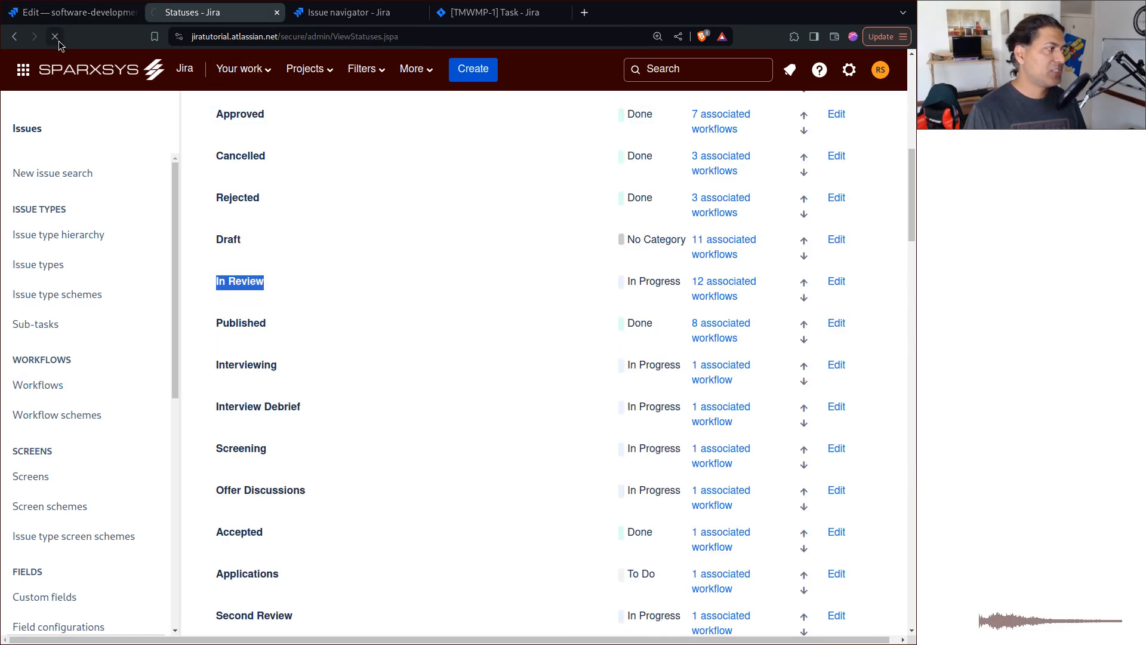
triple_click(260, 281)
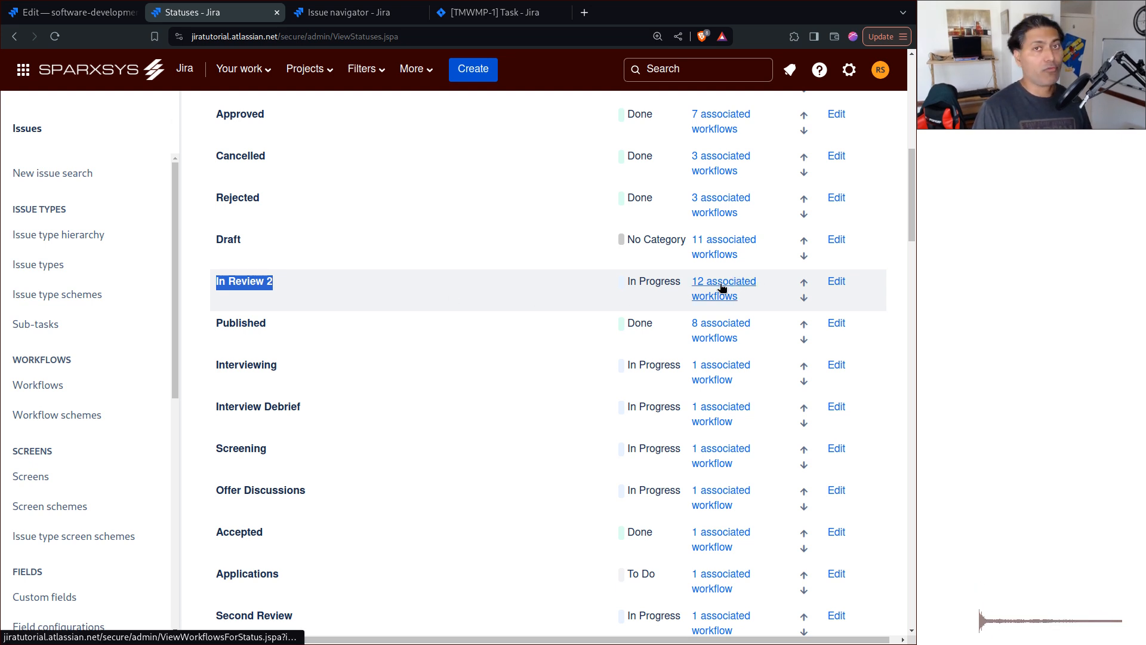
Rename the In Review 2 status to In Review in the software-development-workflow-v2 draft diagram and save the status edit
key("ctrl+shift+Tab")
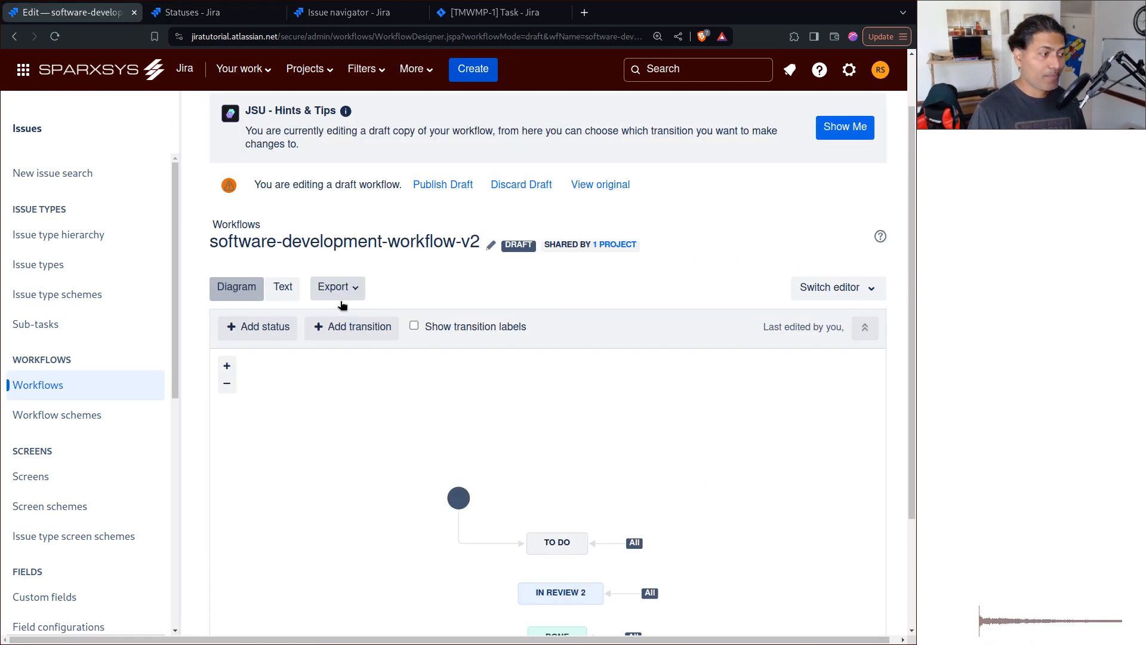
scroll(341, 304, "down", 3)
left_click(556, 440)
left_click(704, 310)
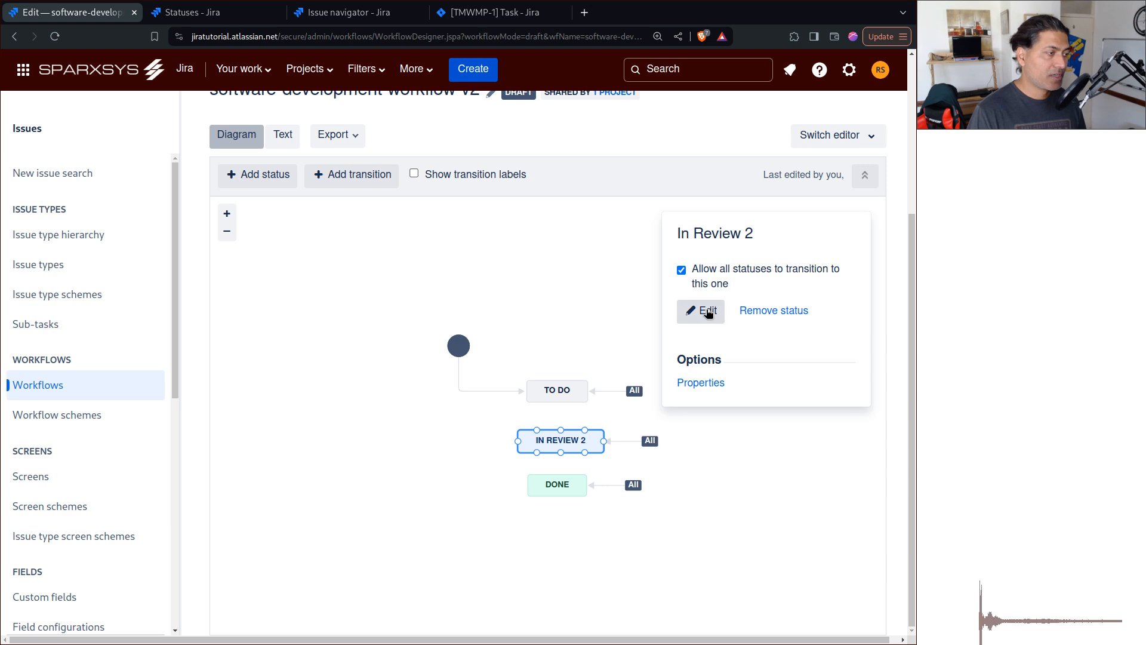
left_click(387, 289)
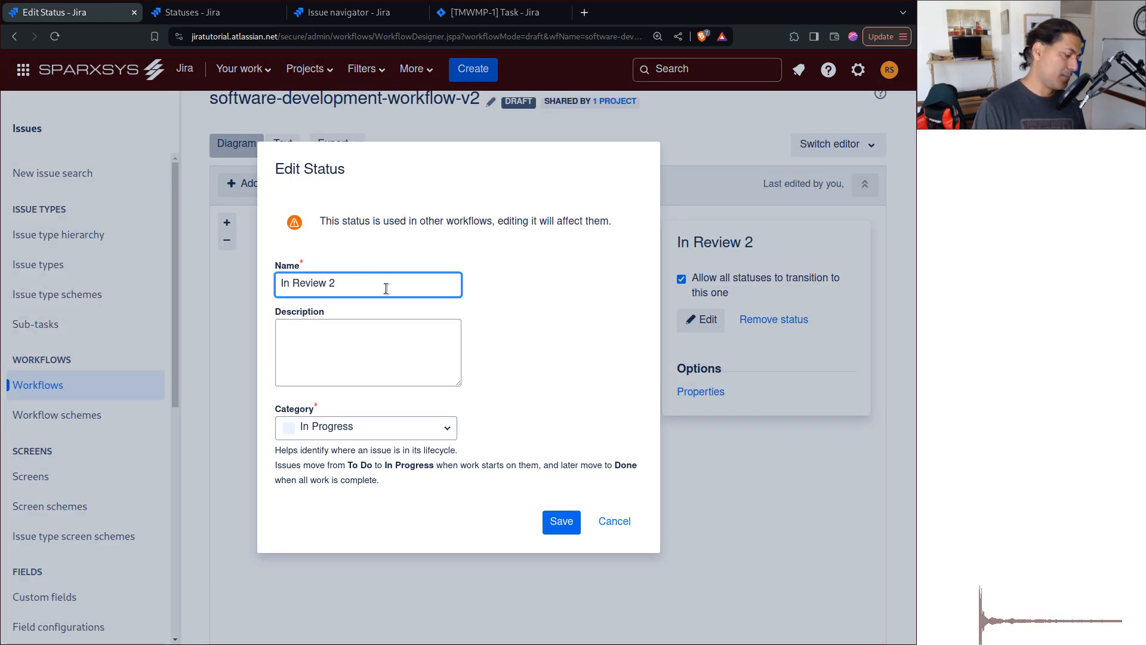
key("BackSpace")
key("BackSpace")
left_click(588, 298)
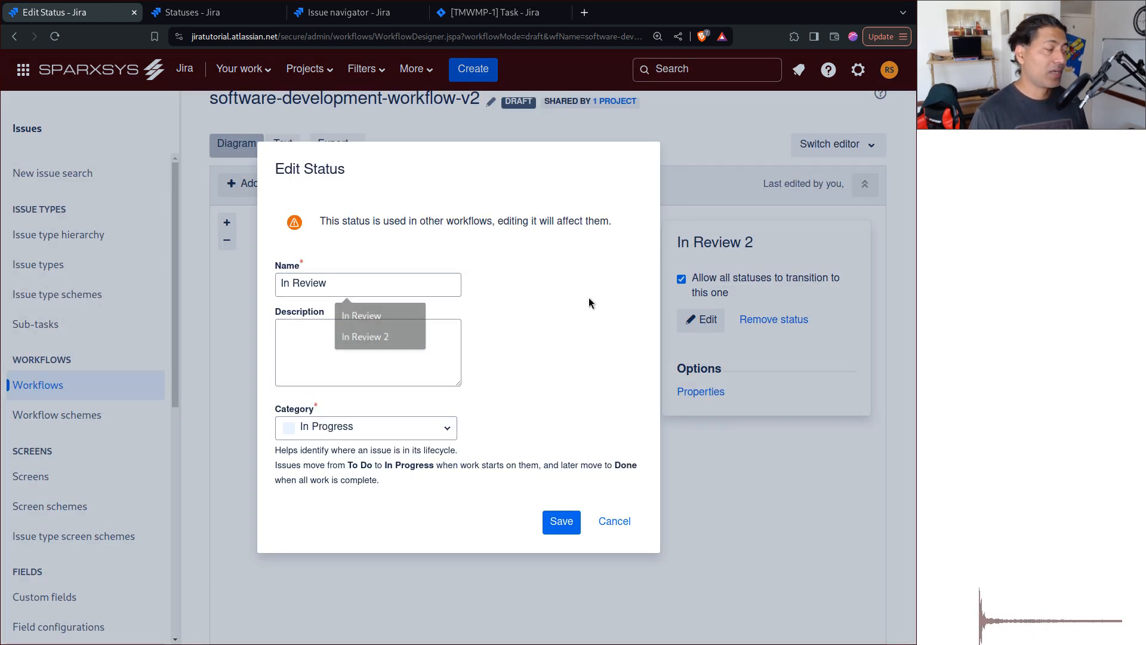
left_click(560, 523)
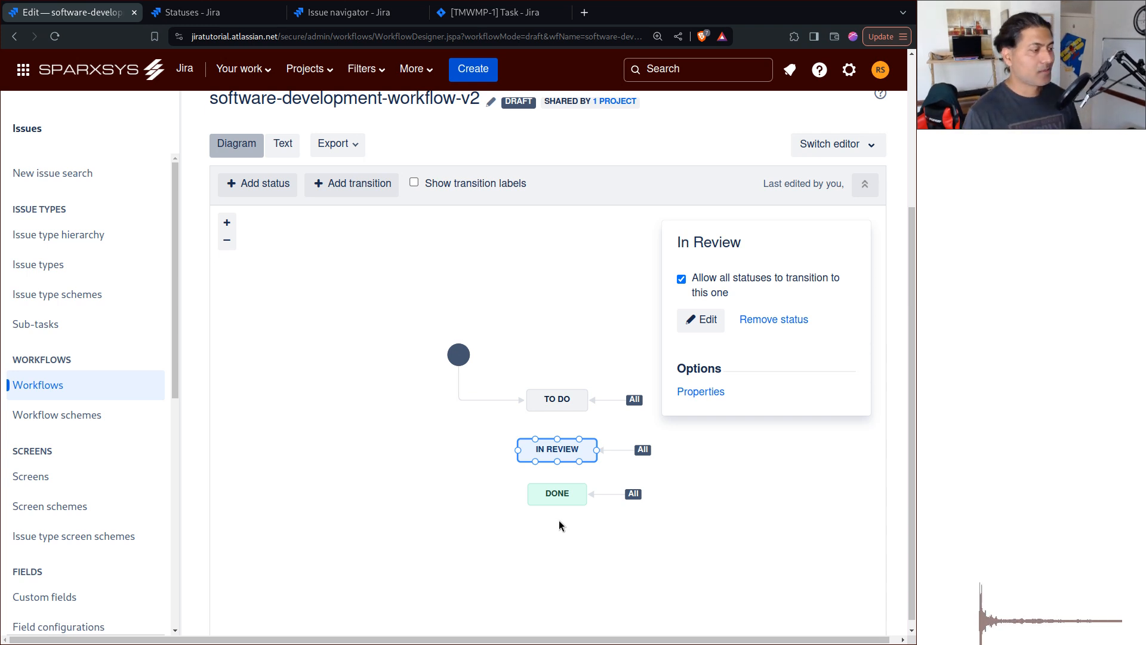
Publish the workflow draft without saving a backup copy, and reload the global Statuses list to check the review status's name
scroll(610, 260, "up", 3)
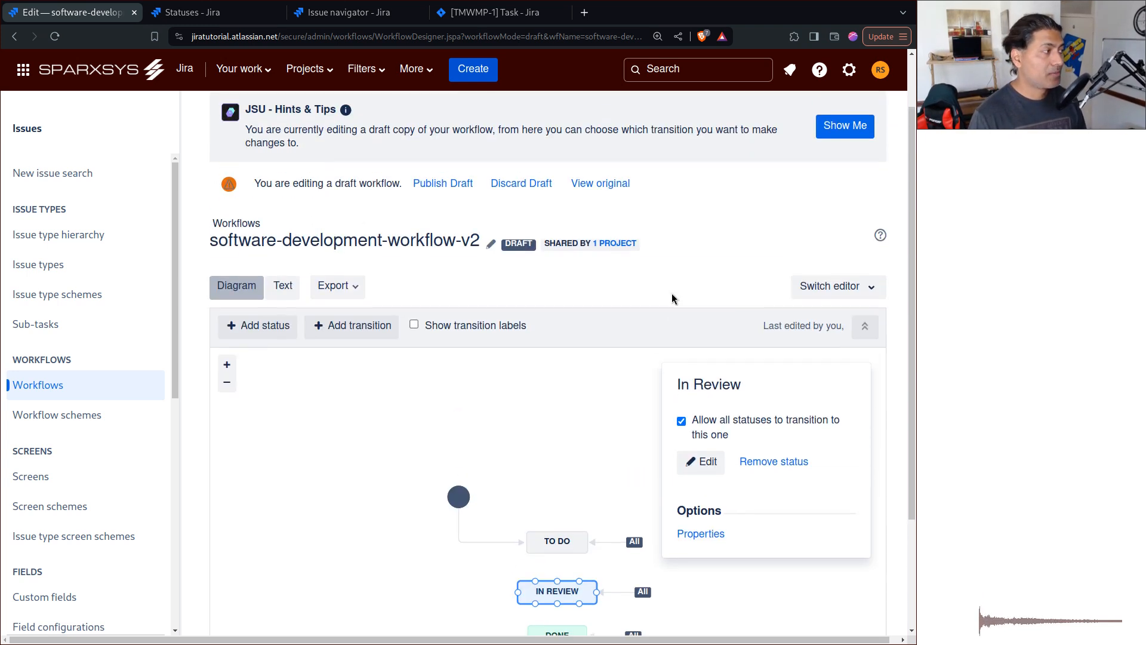
left_click(435, 195)
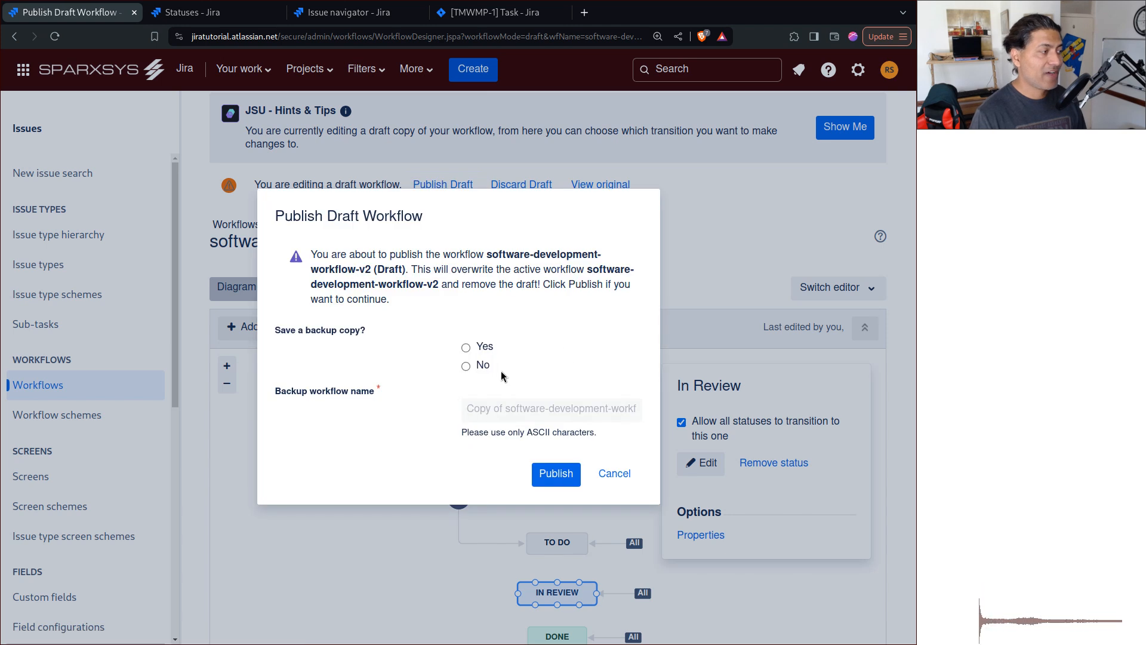
left_click(466, 366)
left_click(556, 473)
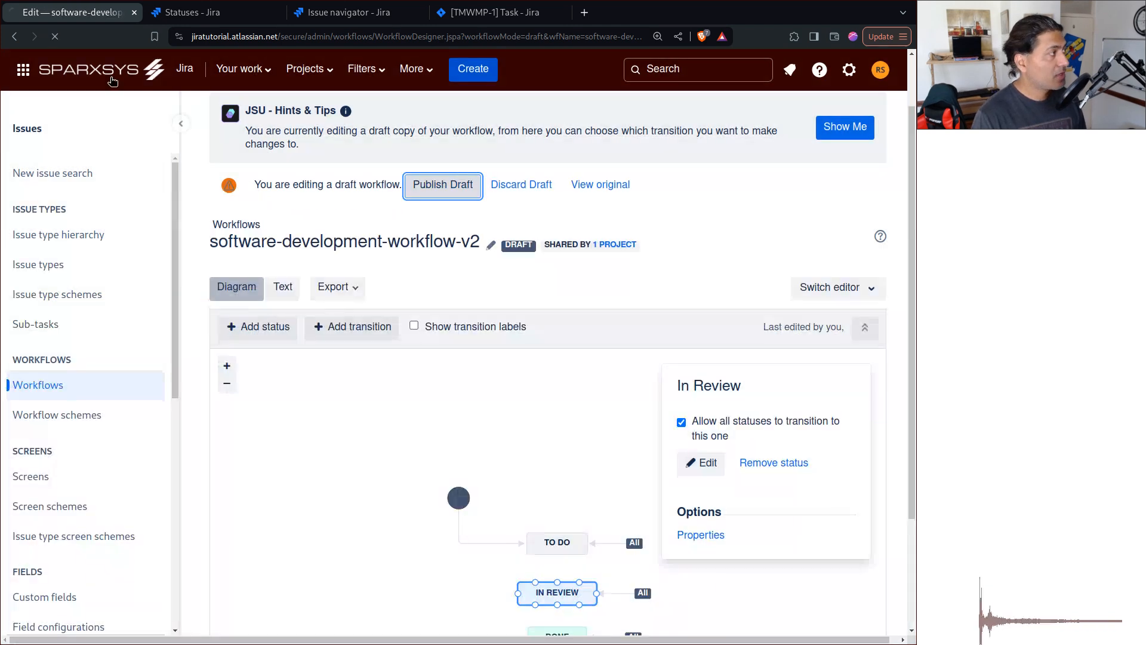
left_click(194, 17)
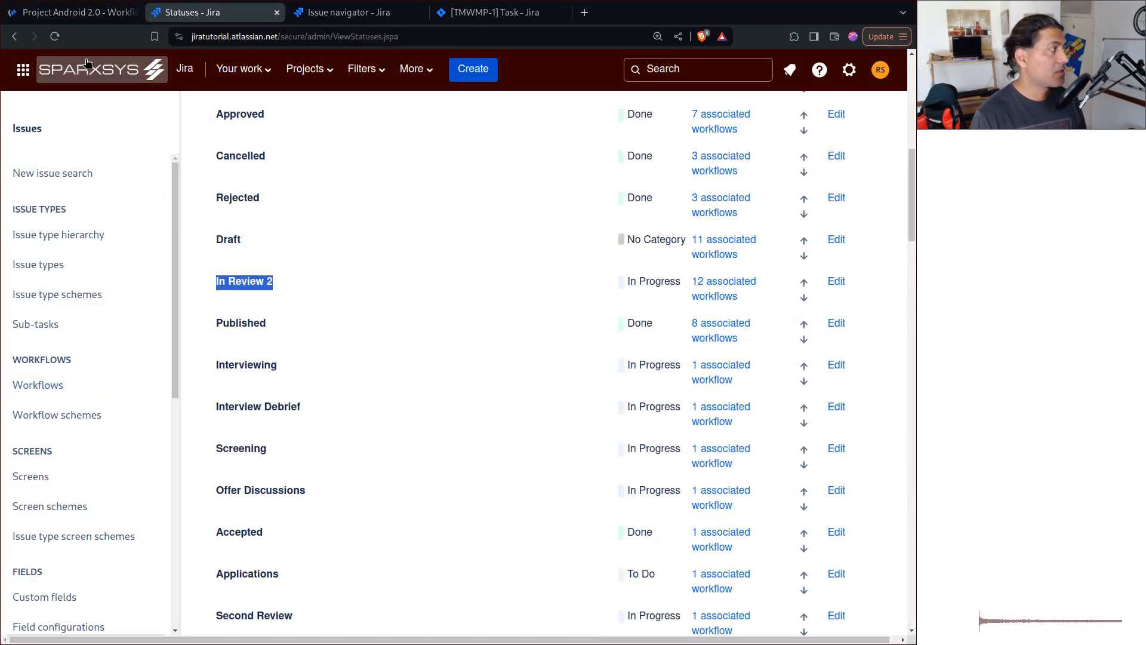
left_click(54, 37)
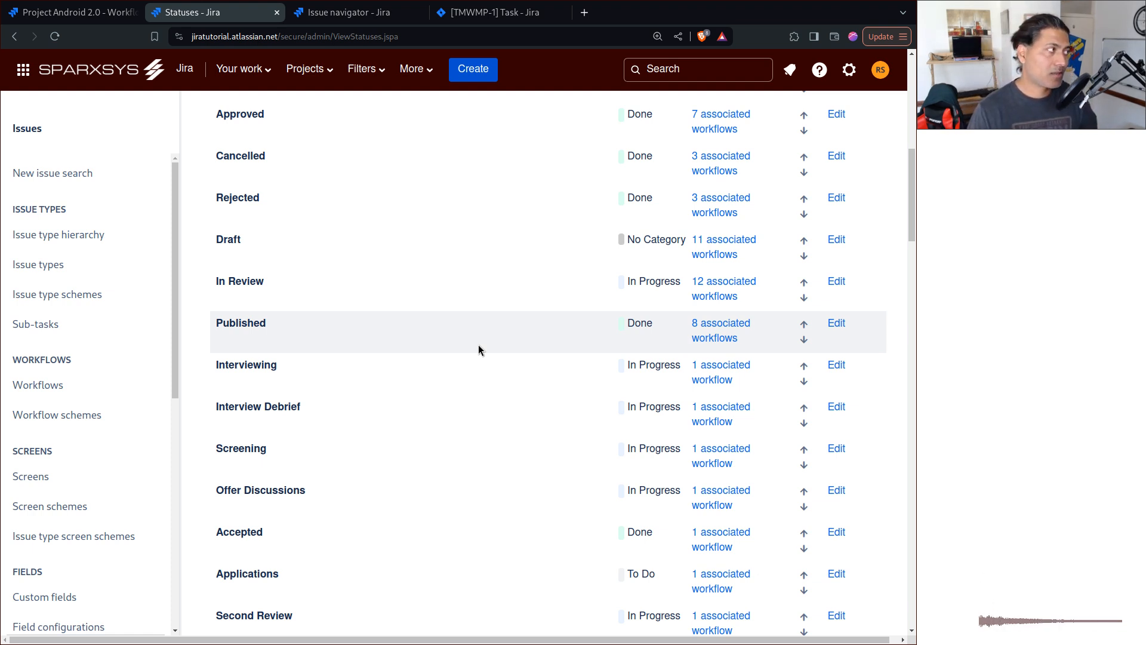
Reopen the Android 2.0 project's workflow for editing, examine the In Review status's edit form, and close it without saving
left_click(79, 18)
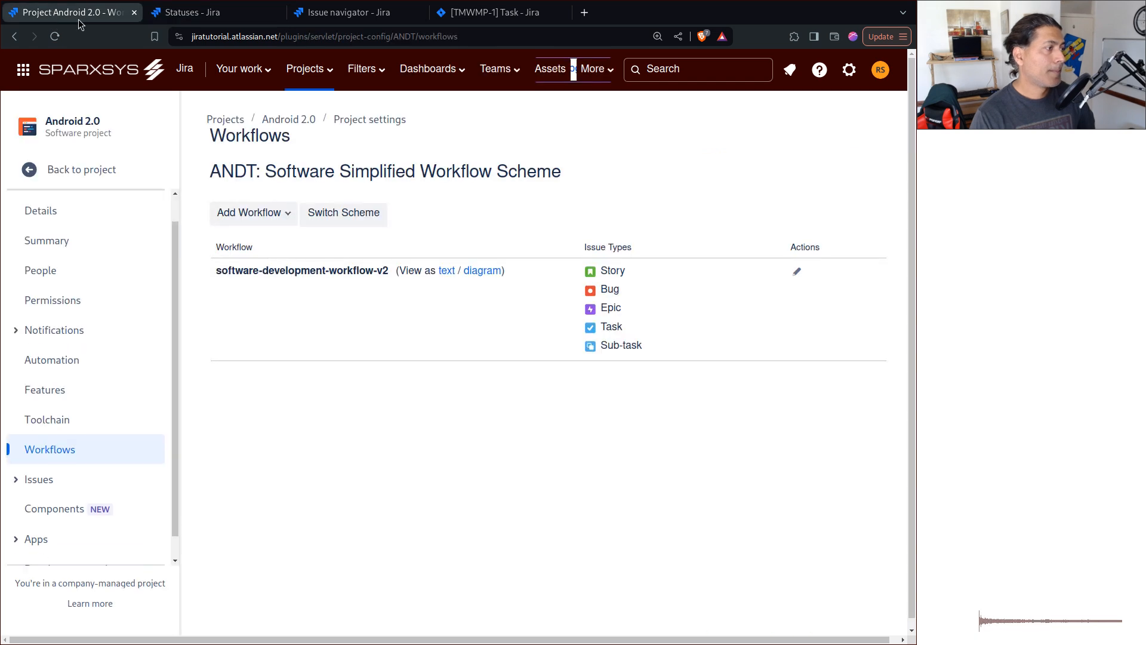
left_click(797, 276)
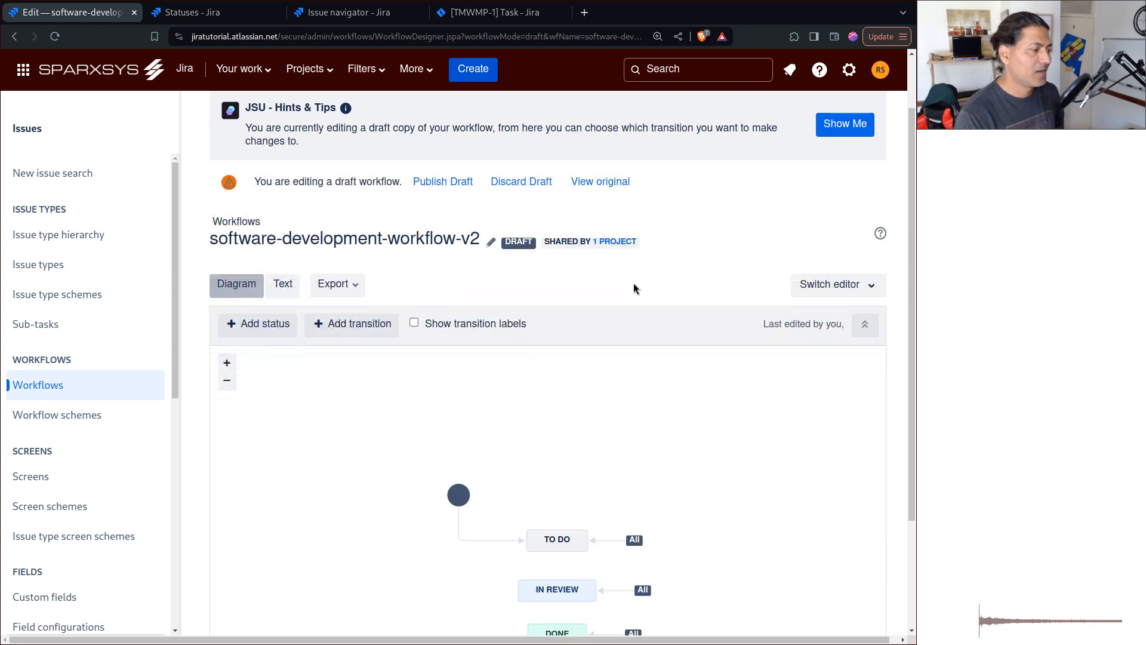
scroll(633, 282, "down", 3)
left_click(562, 451)
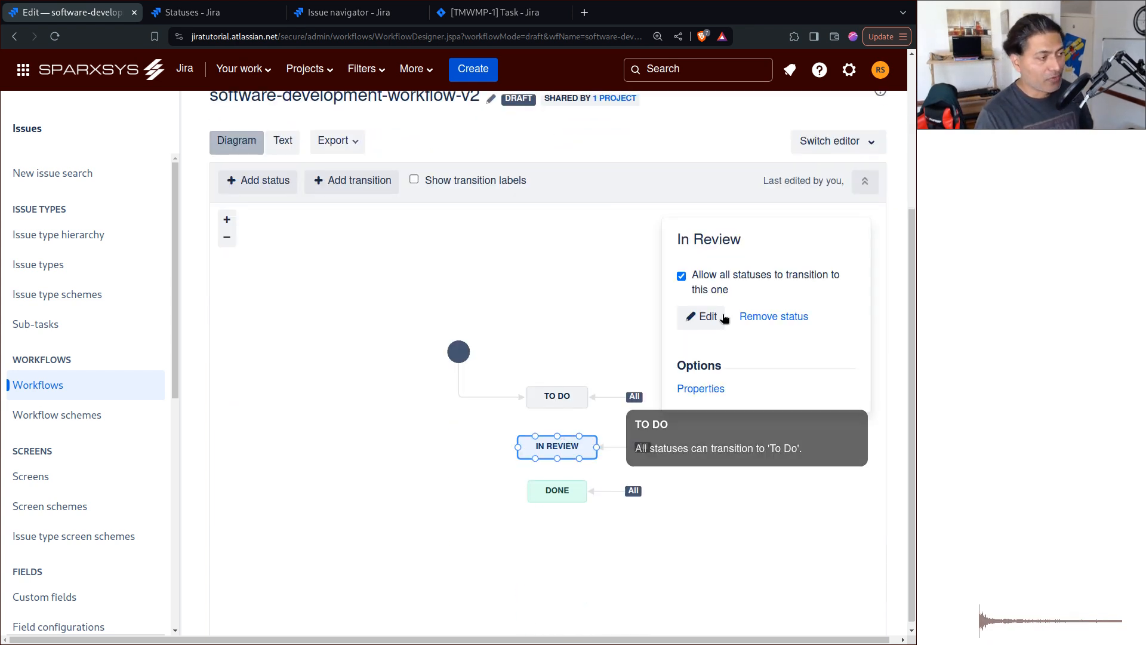
left_click(700, 318)
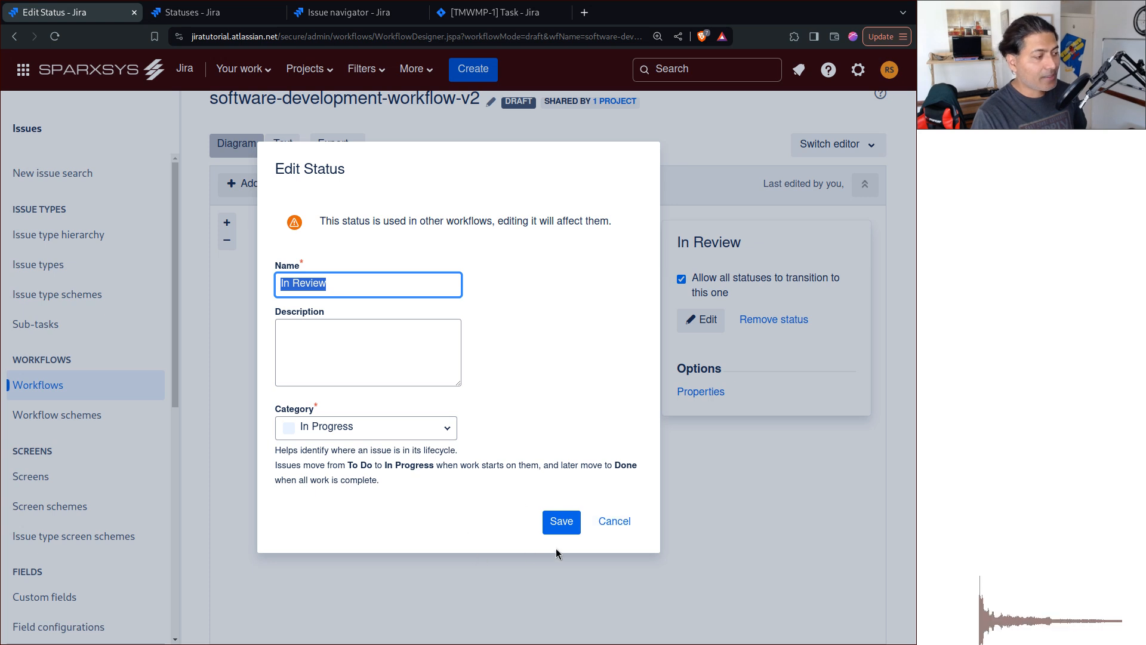
left_click(357, 283)
left_click(567, 276)
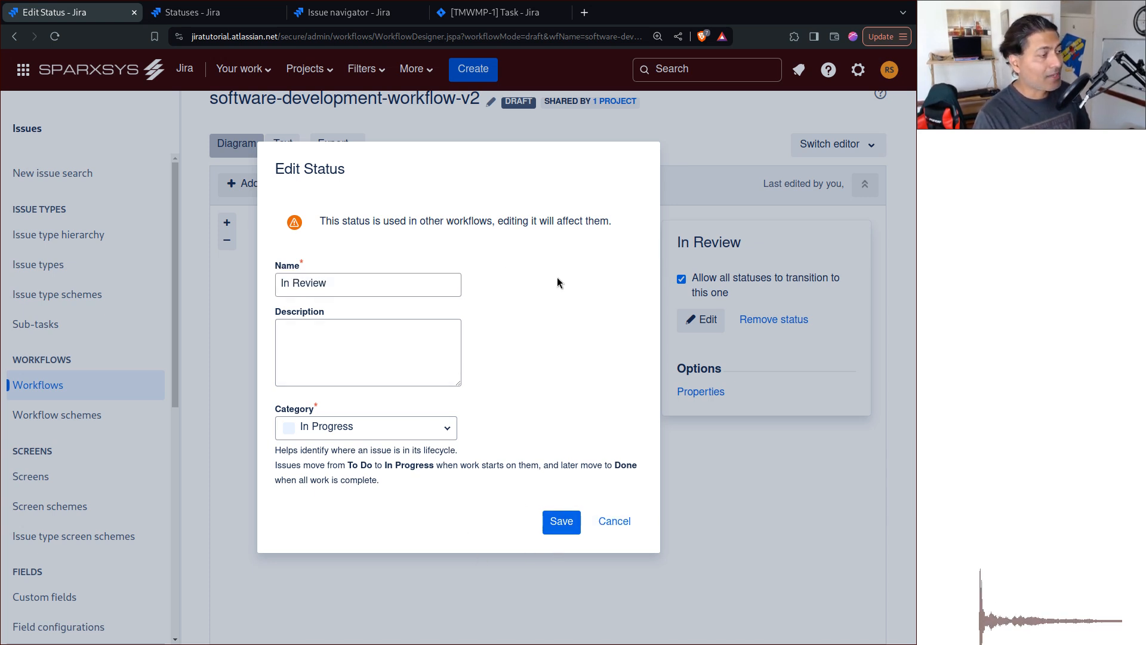
left_click(608, 530)
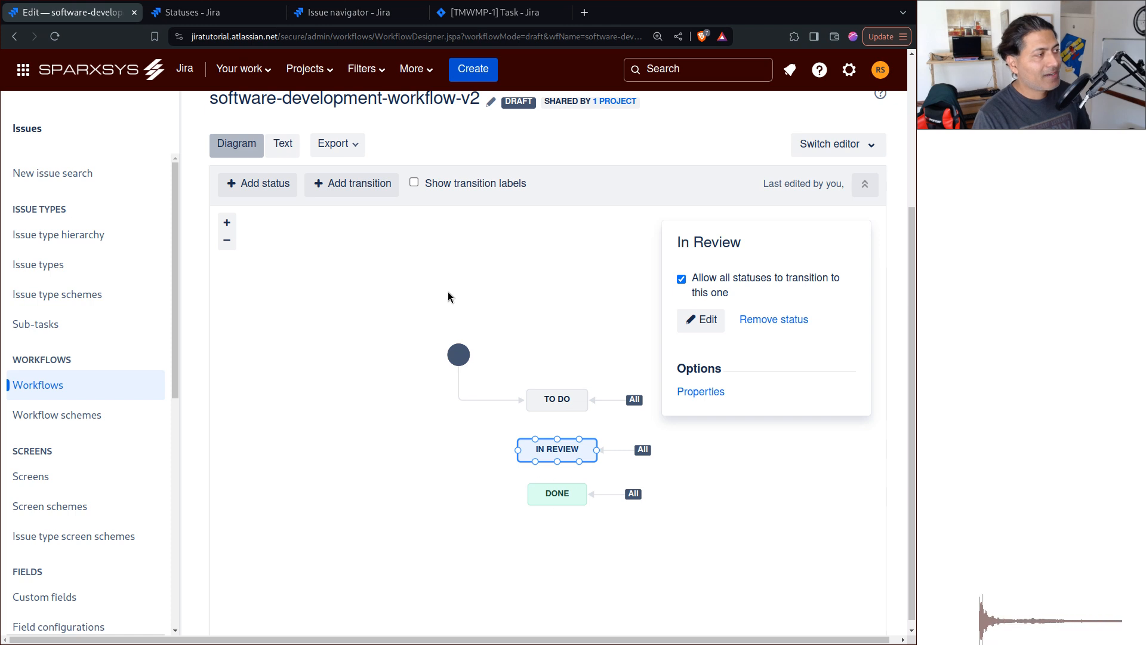
scroll(447, 291, "up", 3)
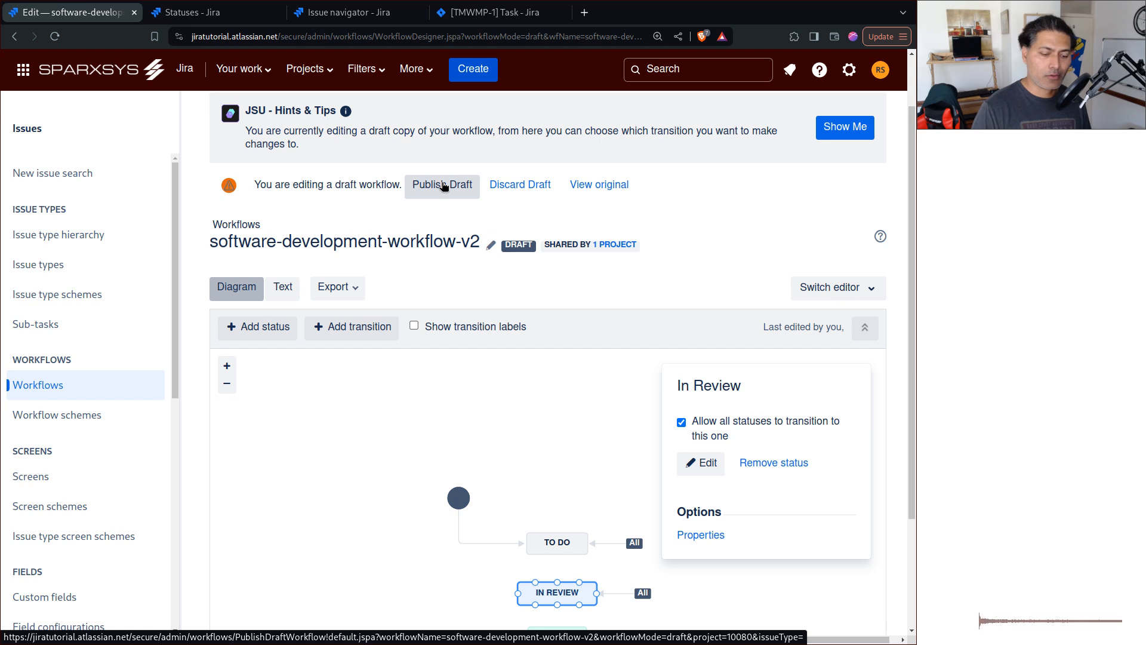
left_click(478, 384)
scroll(477, 383, "down", 2)
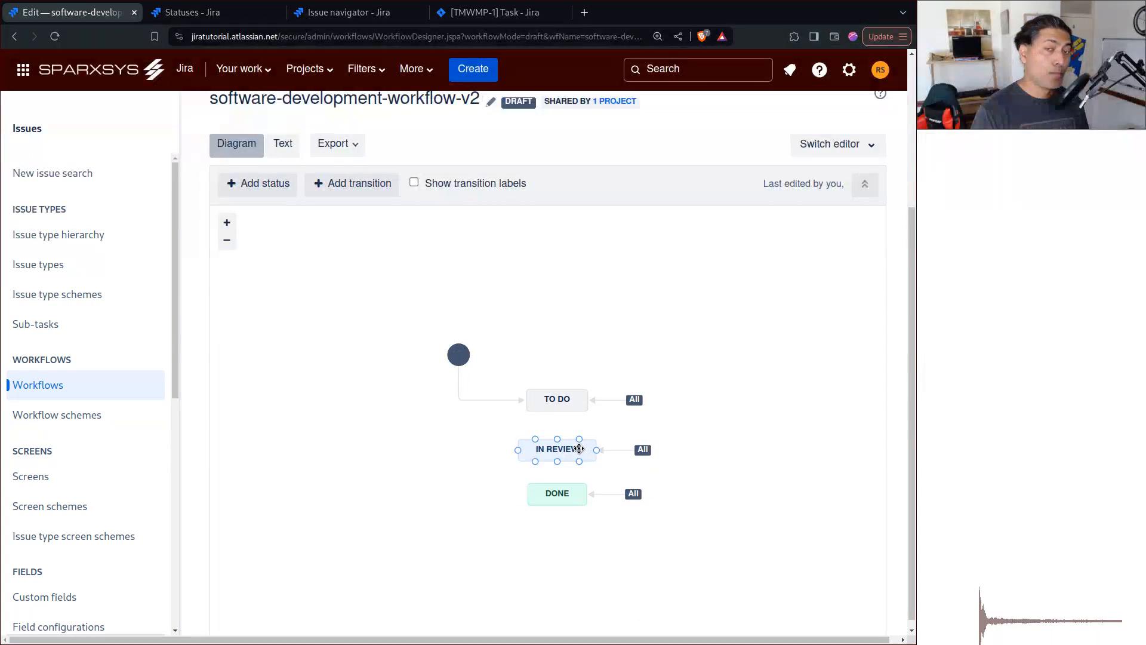